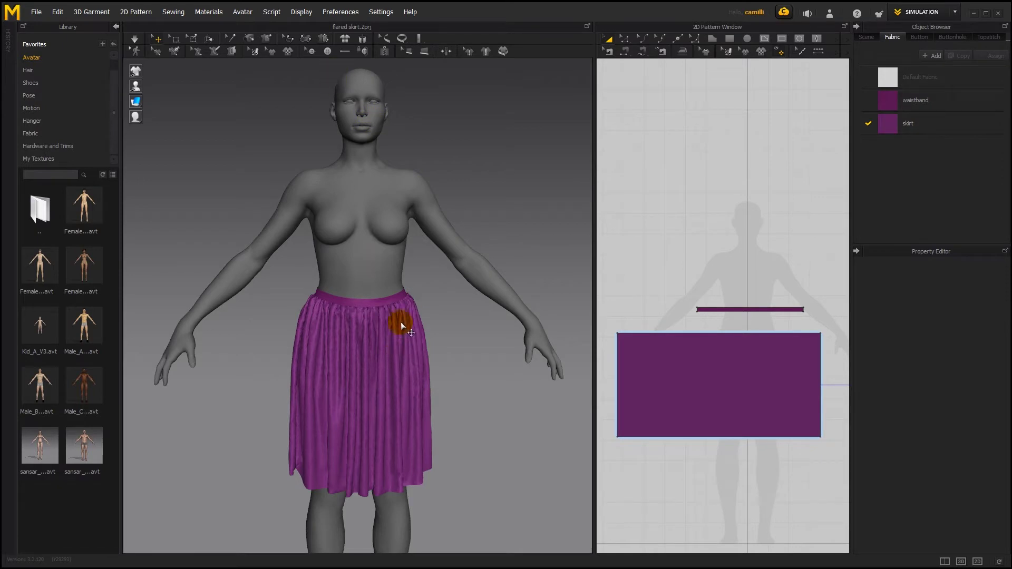
Step: Select the skirt fabric in the Fabric list so its properties show in the Property Editor
{"action": "left_click", "coordinate": [403, 283]}
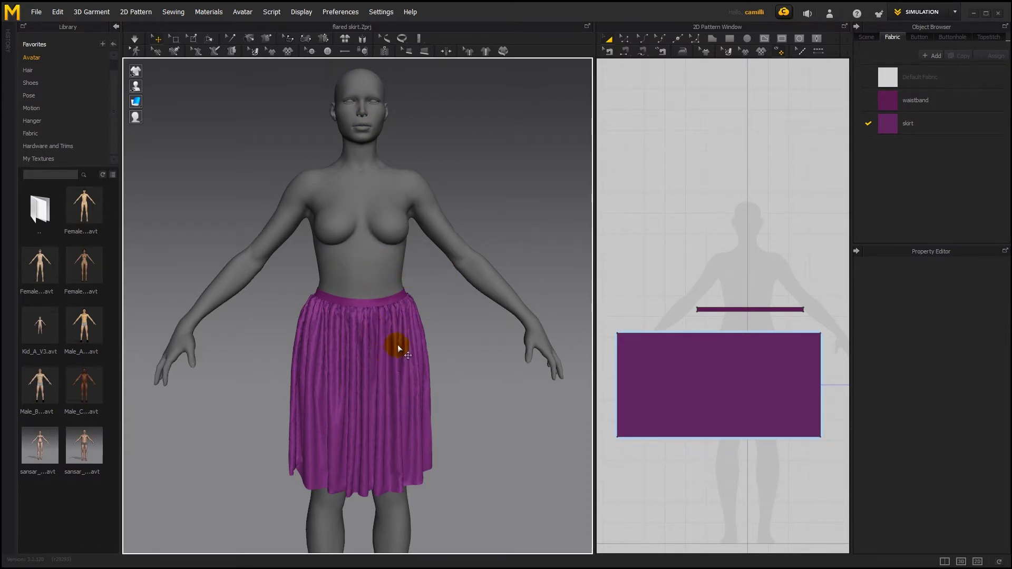
{"action": "left_click", "coordinate": [893, 130]}
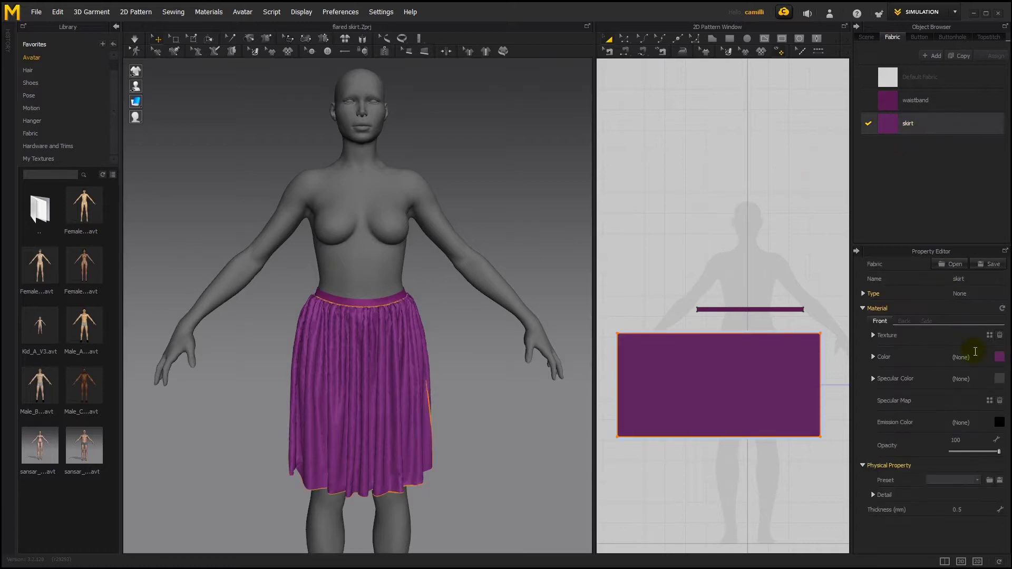
Step: Set the skirt fabric's colour to white
{"action": "left_click", "coordinate": [1000, 357]}
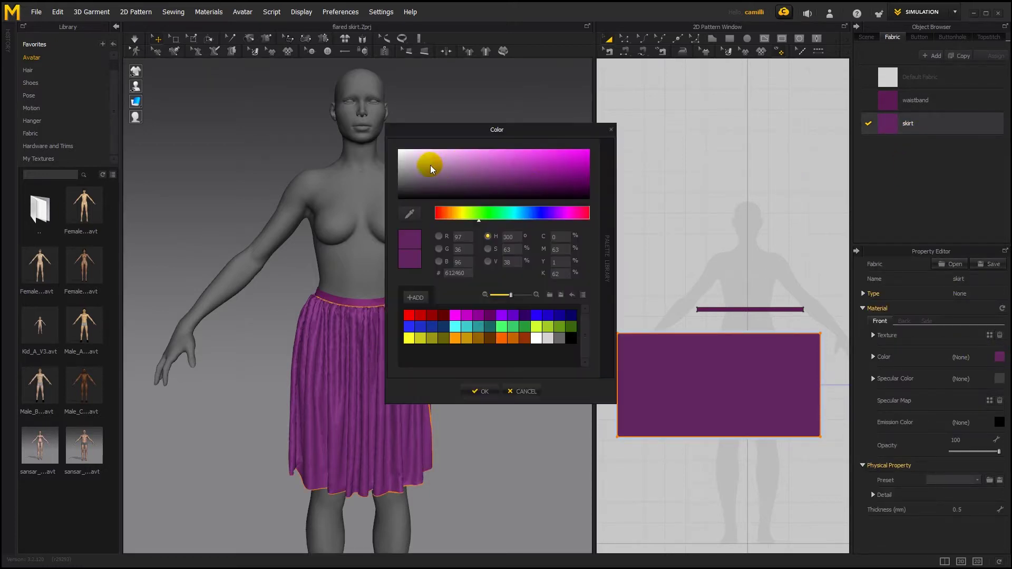
{"action": "left_click", "coordinate": [401, 152]}
{"action": "left_click", "coordinate": [481, 392]}
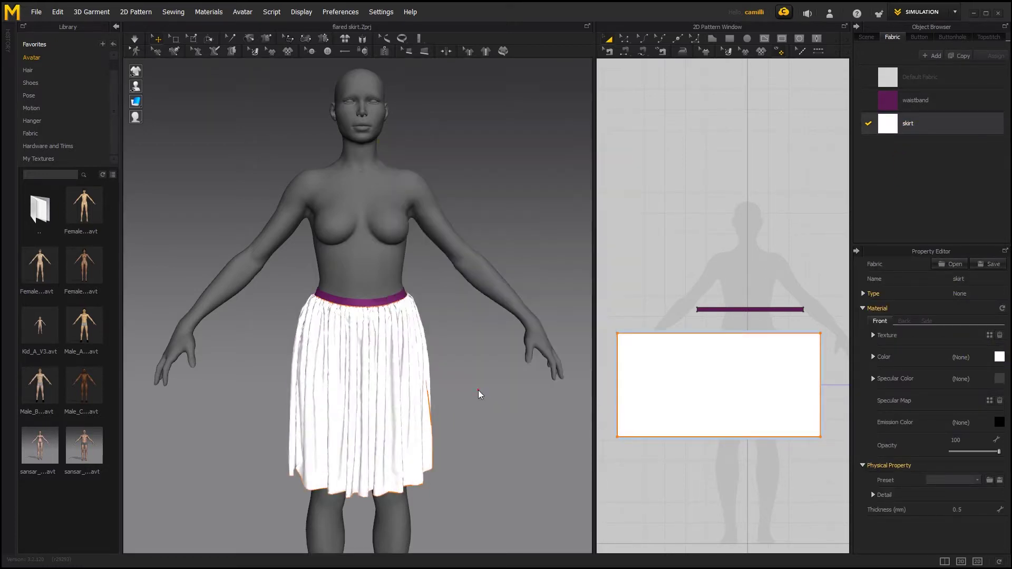
{"action": "left_click", "coordinate": [508, 210]}
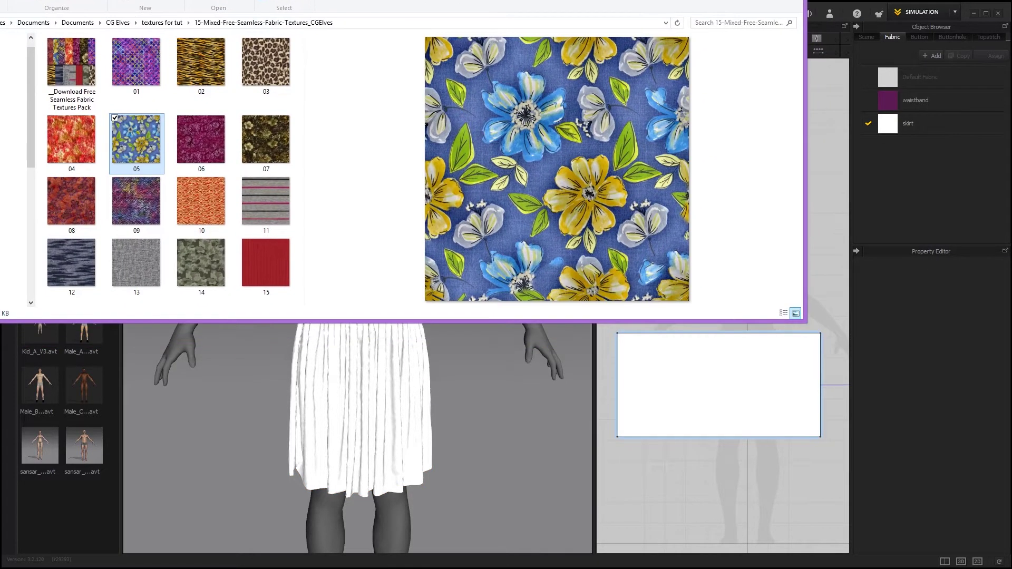
Step: Apply tiger-stripe texture 02 onto the 3D skirt
{"action": "left_click", "coordinate": [207, 56]}
{"action": "left_click_drag", "start_coordinate": [201, 59], "coordinate": [359, 382]}
{"action": "left_click", "coordinate": [474, 385]}
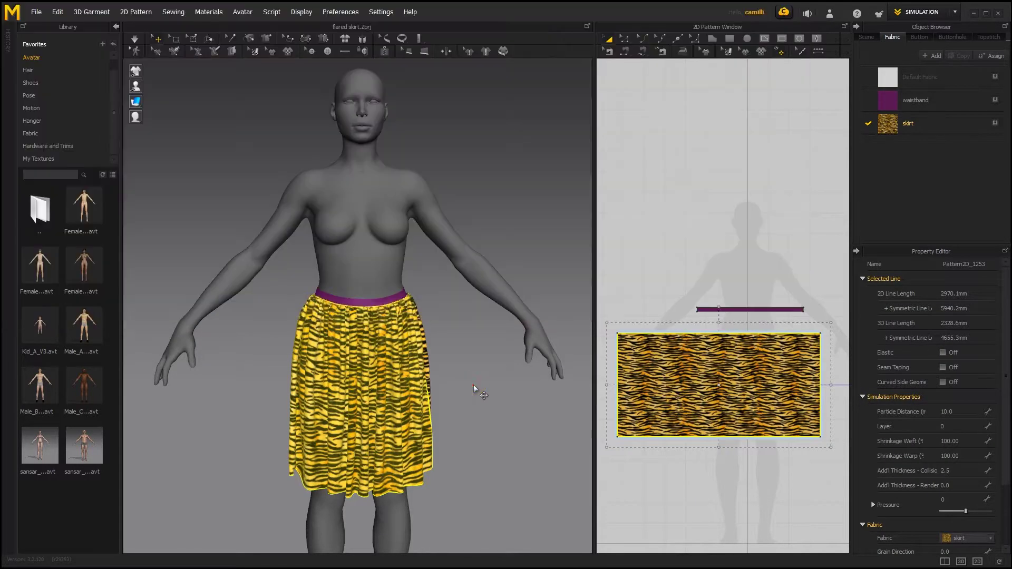
{"action": "left_click", "coordinate": [474, 385]}
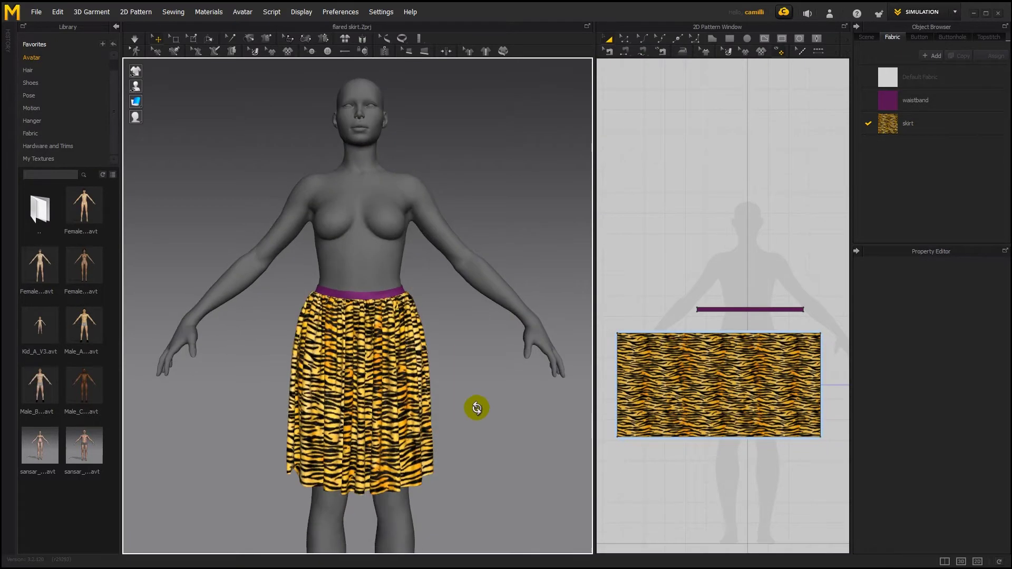
Step: Set the waistband fabric colour to near-black 262626
{"action": "left_click", "coordinate": [915, 100]}
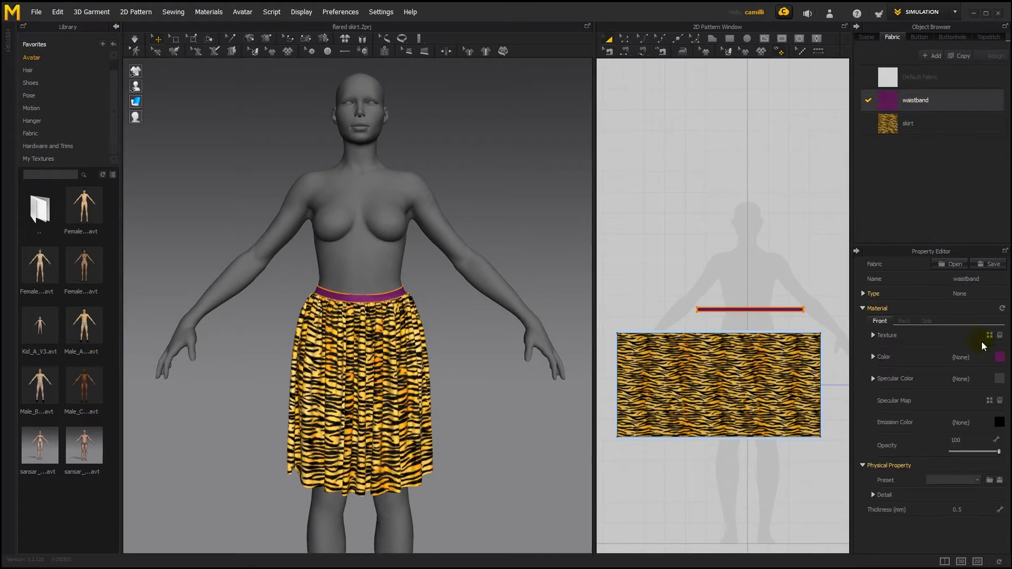
{"action": "left_click", "coordinate": [1000, 358]}
{"action": "left_click_drag", "start_coordinate": [414, 174], "coordinate": [378, 198]}
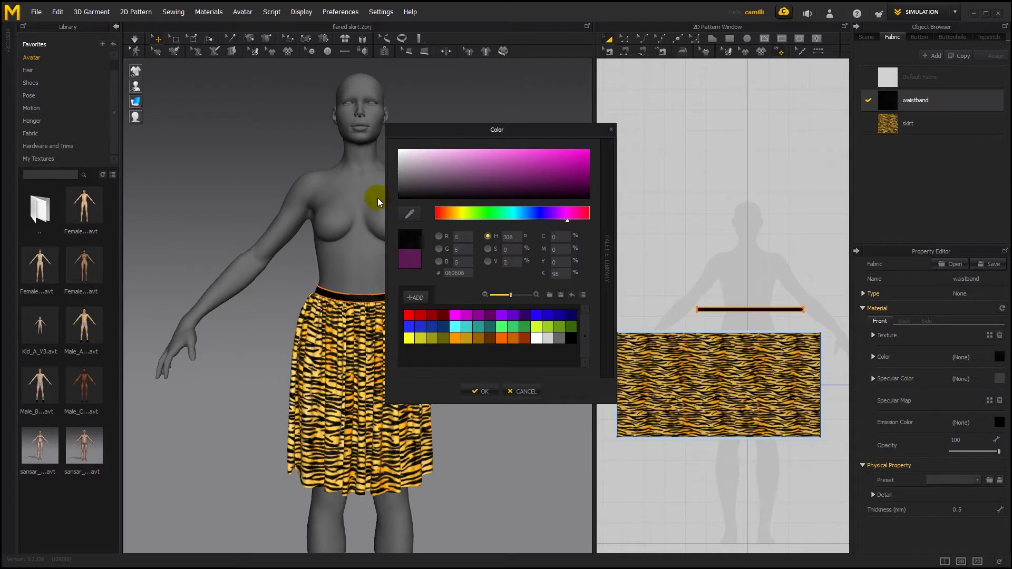
{"action": "left_click", "coordinate": [480, 392]}
{"action": "left_click", "coordinate": [473, 396]}
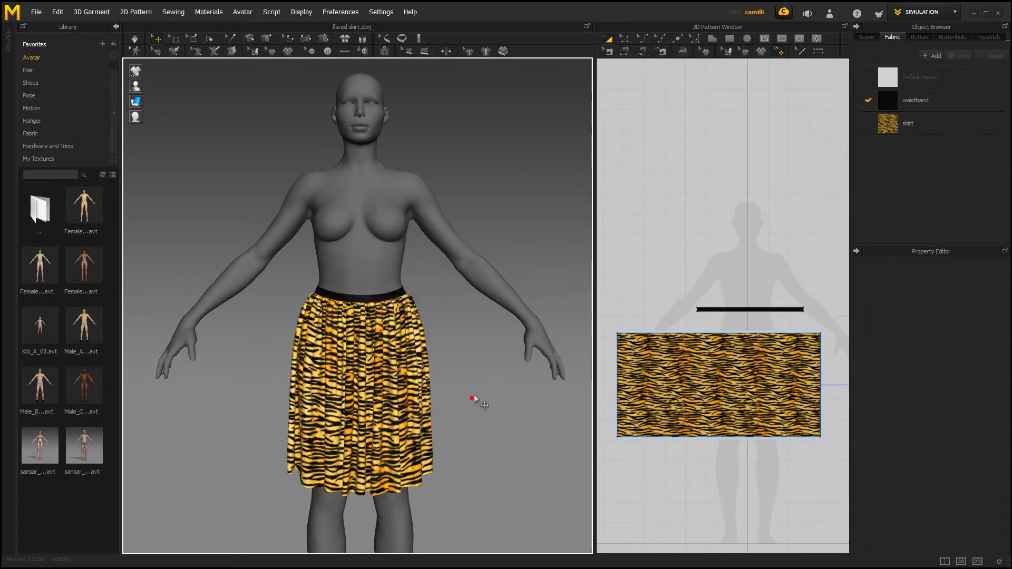
Step: Set the waistband's specular colour to mid grey 777777
{"action": "left_click", "coordinate": [918, 104]}
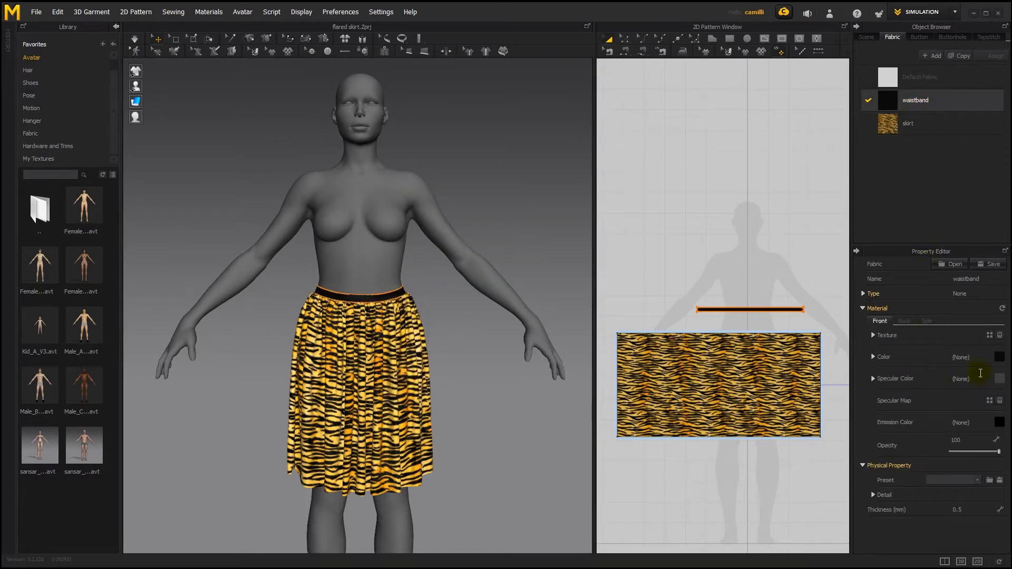
{"action": "left_click", "coordinate": [1000, 379]}
{"action": "left_click_drag", "start_coordinate": [414, 176], "coordinate": [391, 179]}
{"action": "left_click", "coordinate": [481, 392]}
{"action": "left_click", "coordinate": [475, 397]}
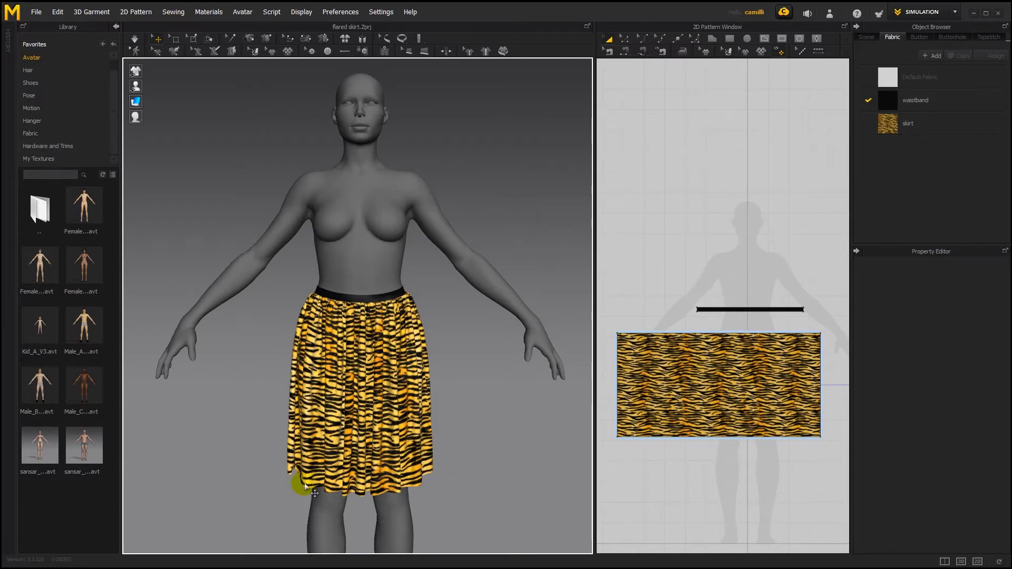
Step: Turn on Show 3D Garment Window Size, shorten the program window, and widen the 2D pattern view
{"action": "left_click", "coordinate": [304, 13]}
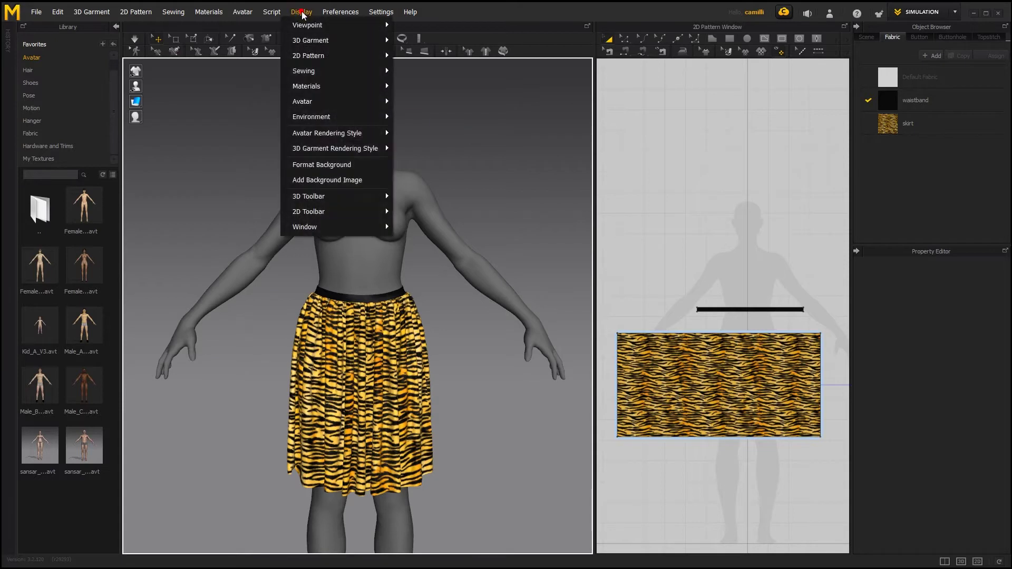
{"action": "mouse_move", "coordinate": [316, 116]}
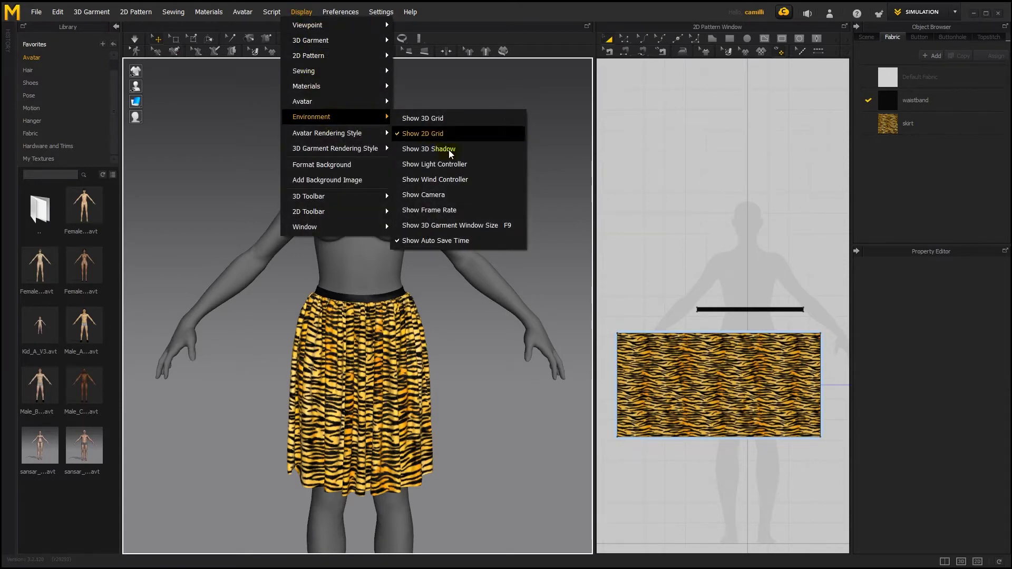
{"action": "left_click", "coordinate": [466, 224]}
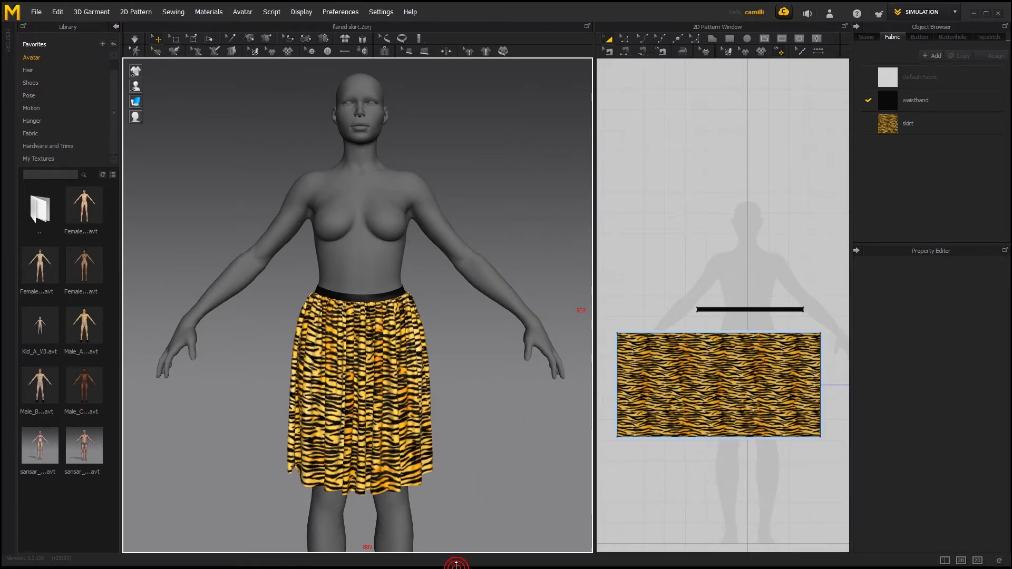
{"action": "left_click_drag", "start_coordinate": [452, 565], "coordinate": [447, 445]}
{"action": "left_click_drag", "start_coordinate": [595, 311], "coordinate": [494, 311]}
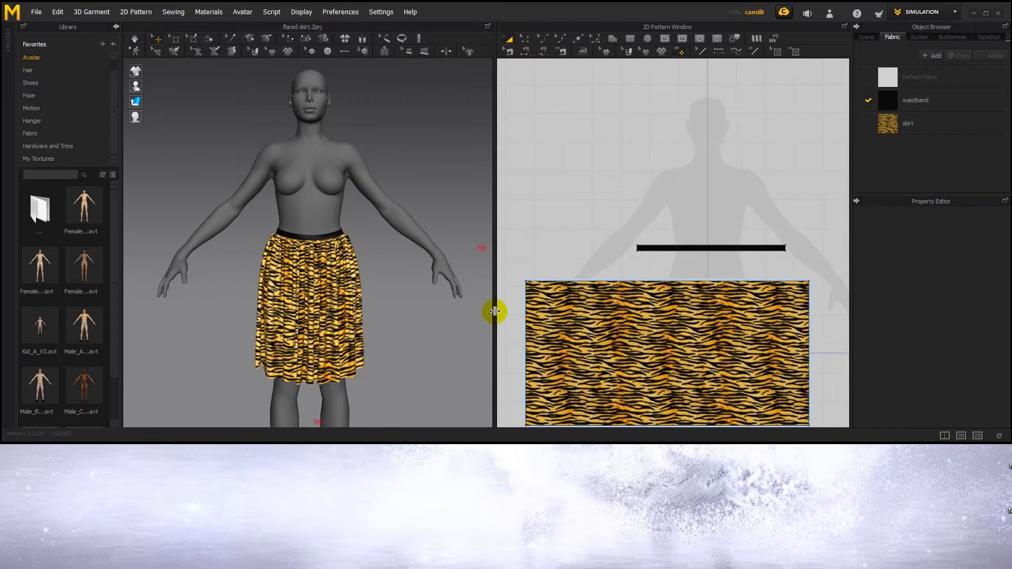
Step: Frame the skirt closely, give the 3D view a solid white background, and render the avatar textured
{"action": "scroll", "coordinate": [396, 298], "scroll_direction": "up", "scroll_amount": 5}
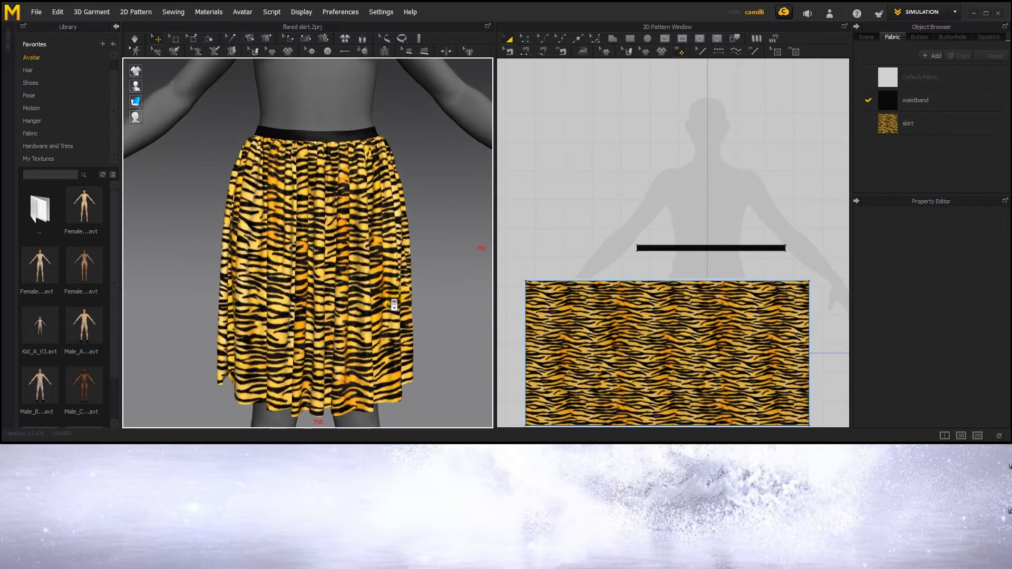
{"action": "right_click_drag", "start_coordinate": [395, 306], "coordinate": [436, 316]}
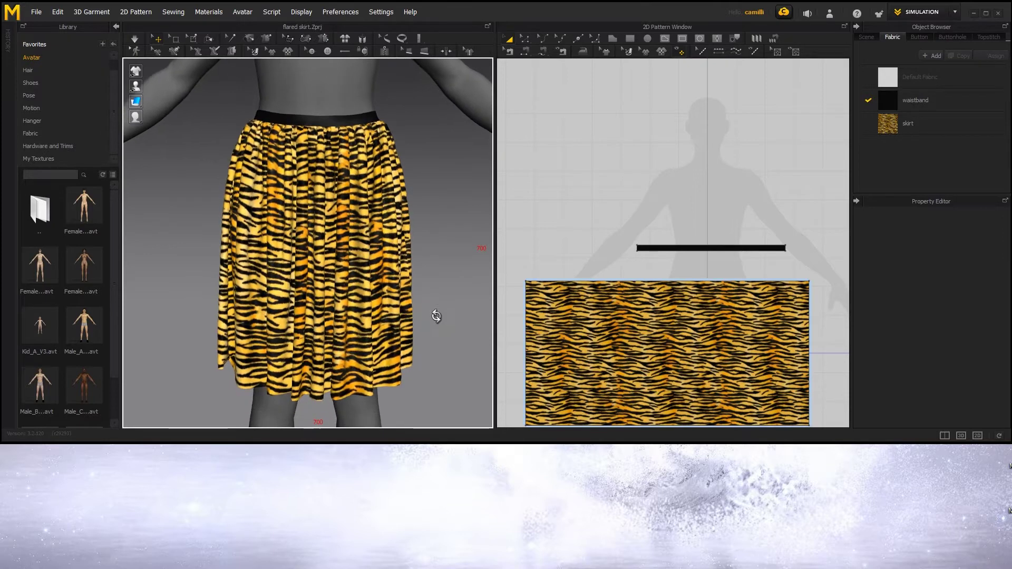
{"action": "scroll", "coordinate": [434, 318], "scroll_direction": "up", "scroll_amount": 3}
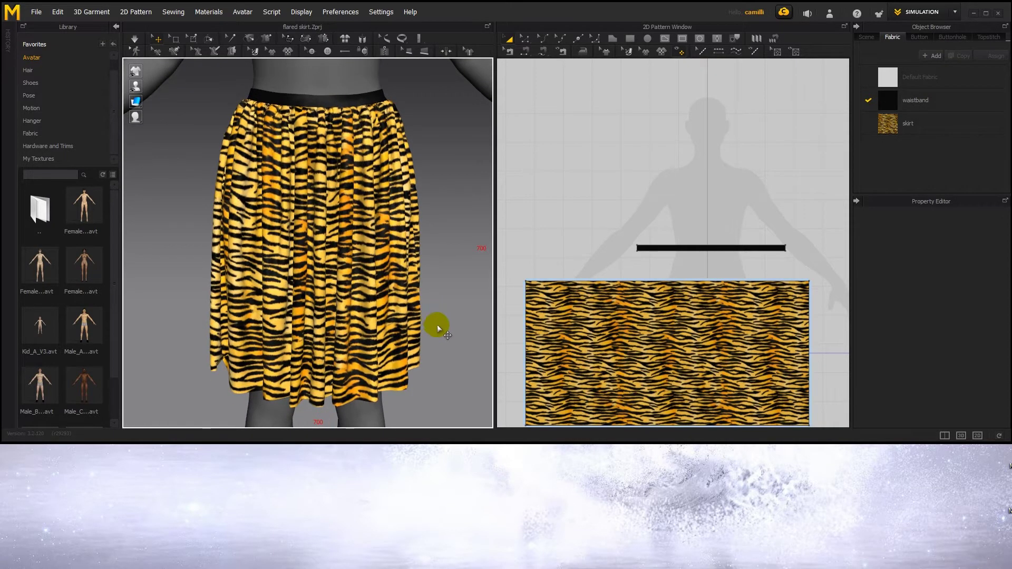
{"action": "right_click", "coordinate": [440, 90]}
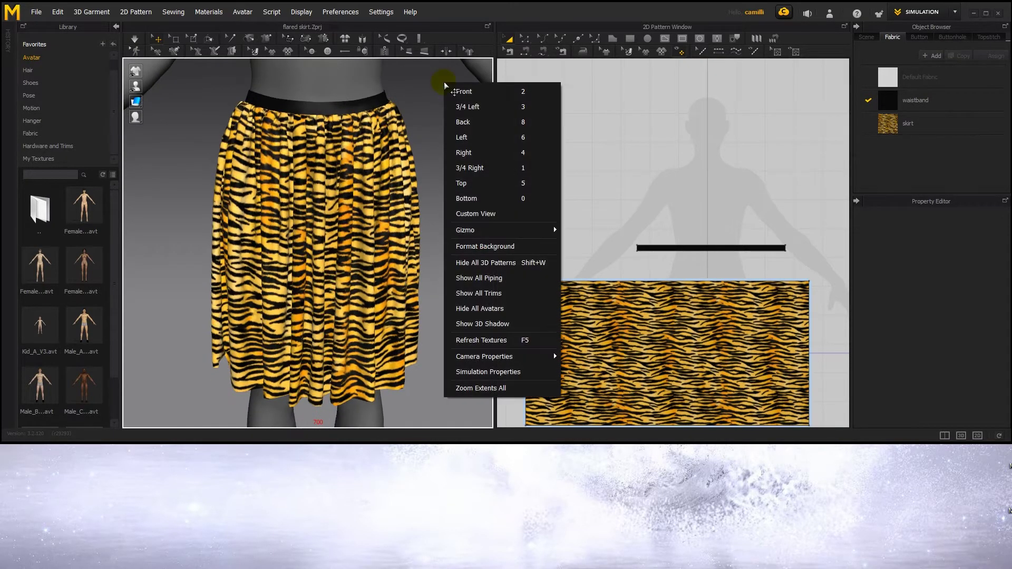
{"action": "left_click", "coordinate": [479, 246]}
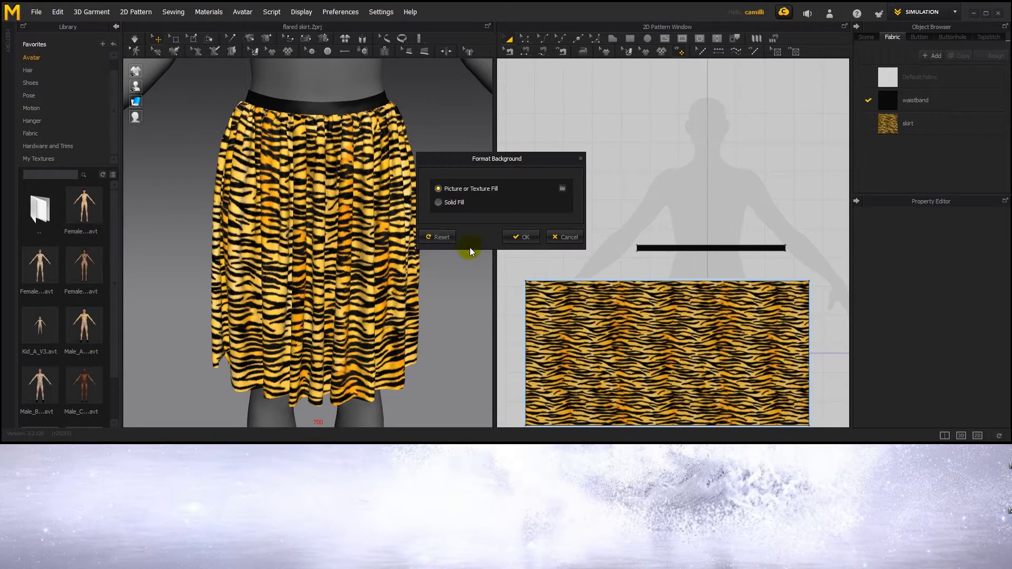
{"action": "left_click", "coordinate": [445, 202]}
{"action": "left_click", "coordinate": [539, 201]}
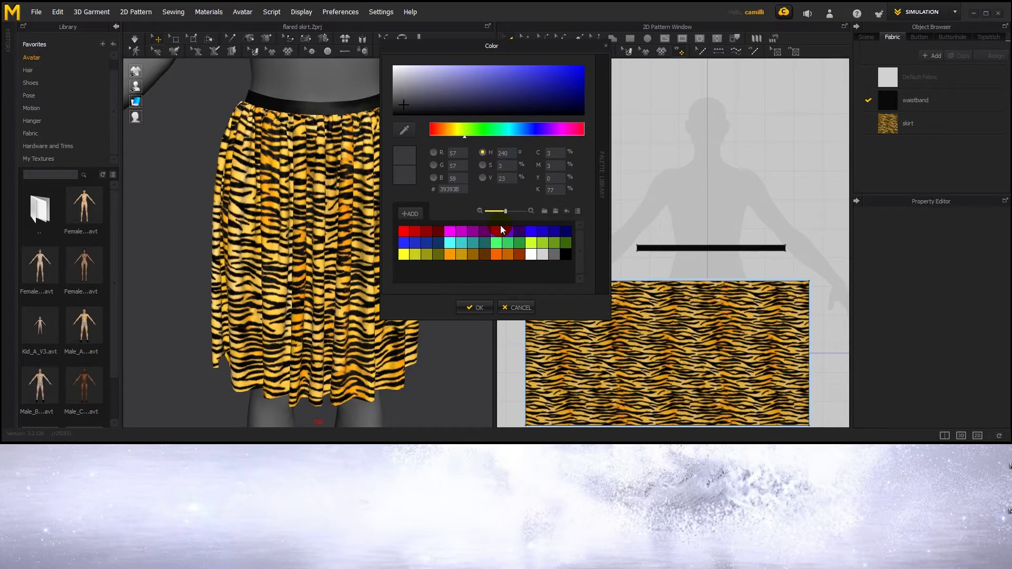
{"action": "left_click", "coordinate": [394, 66]}
{"action": "left_click", "coordinate": [474, 307]}
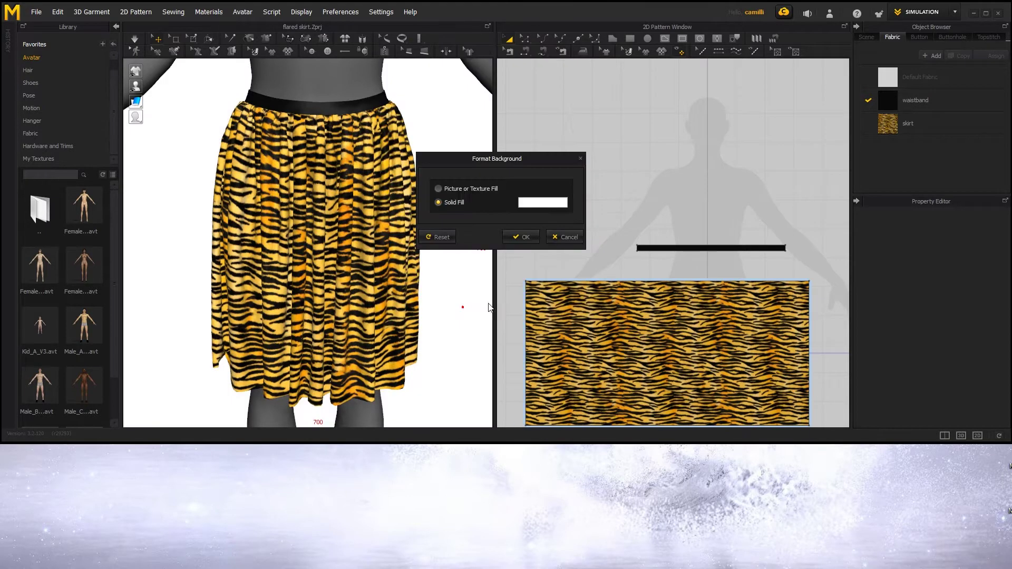
{"action": "left_click", "coordinate": [525, 235]}
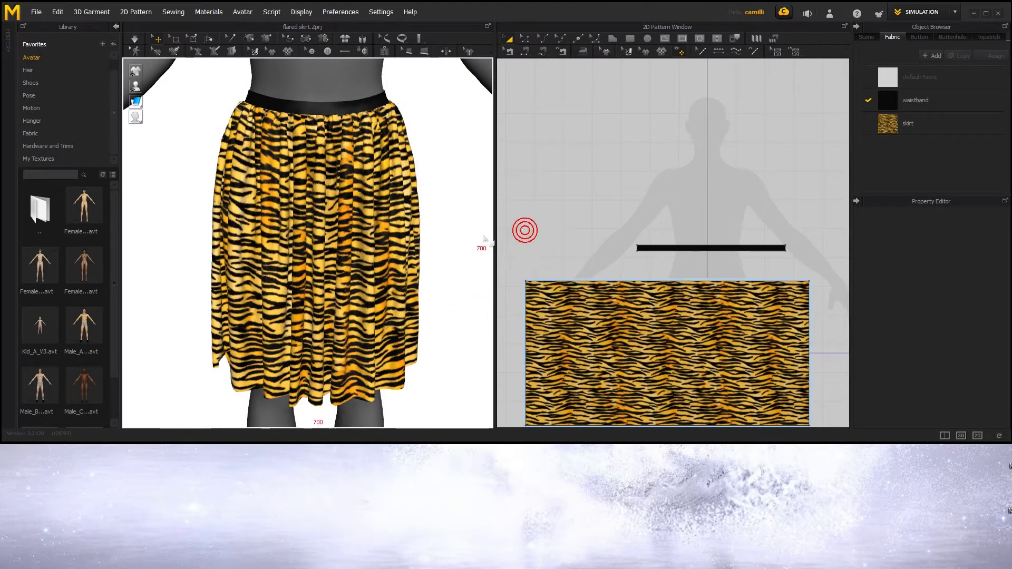
{"action": "left_click", "coordinate": [137, 118]}
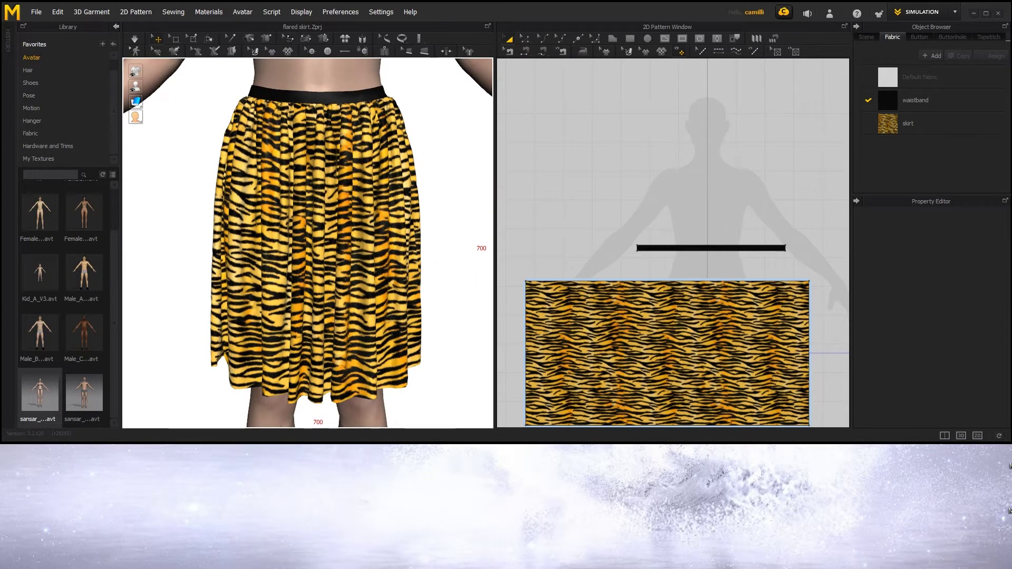
Step: Take a 3D window snapshot named 'Tiget Skirt' in the product images folder
{"action": "left_click", "coordinate": [37, 13]}
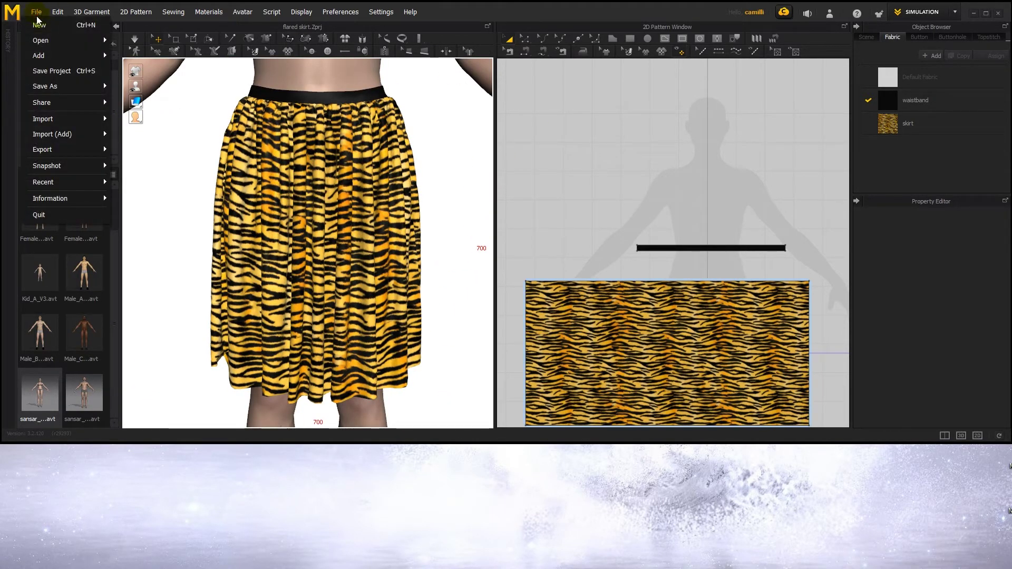
{"action": "mouse_move", "coordinate": [74, 165]}
{"action": "left_click", "coordinate": [132, 167]}
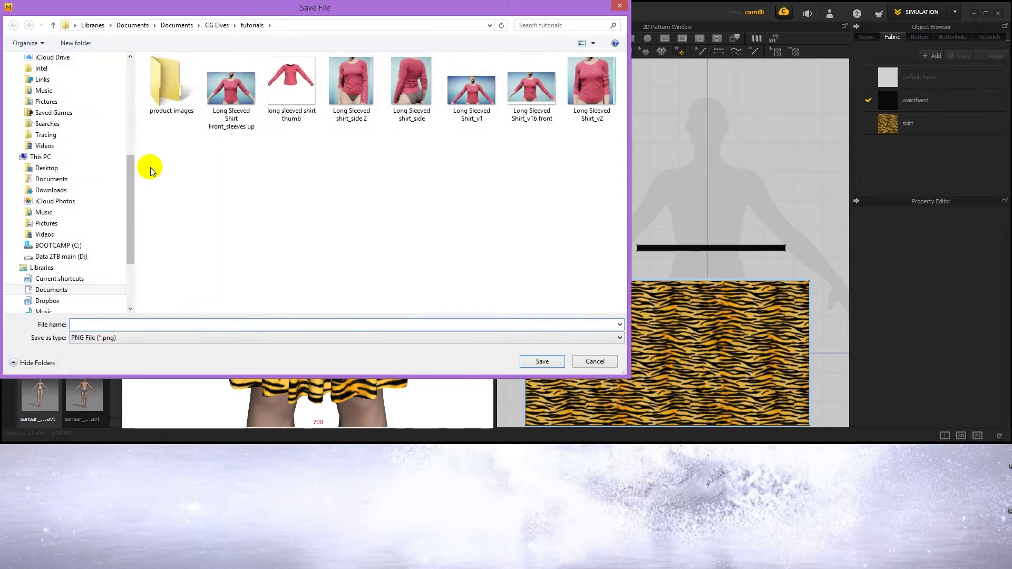
{"action": "double_click", "coordinate": [158, 85]}
{"action": "left_click", "coordinate": [266, 324]}
{"action": "type", "text": "Ti"}
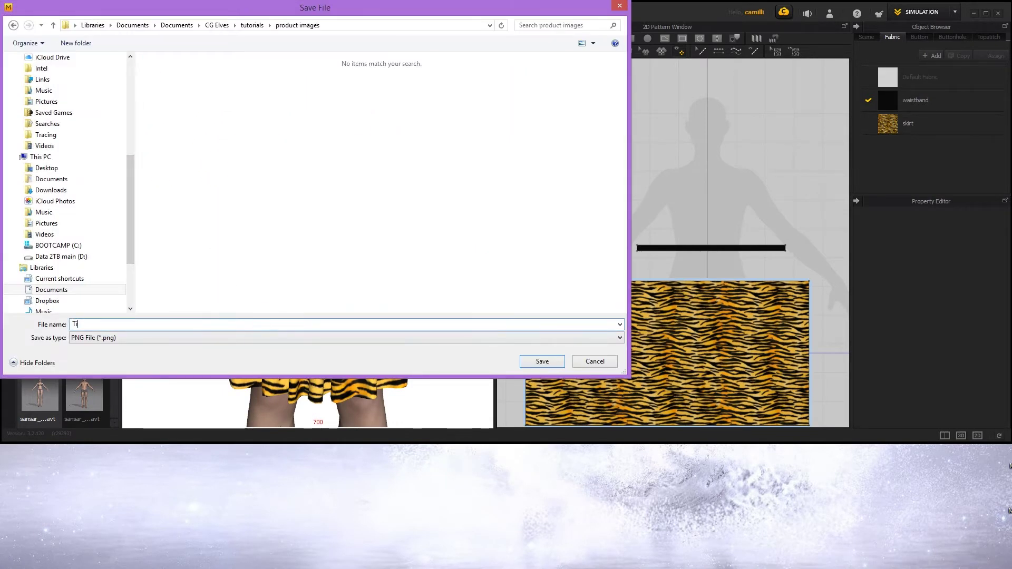
{"action": "type", "text": "get Skirt"}
{"action": "key", "text": "Return"}
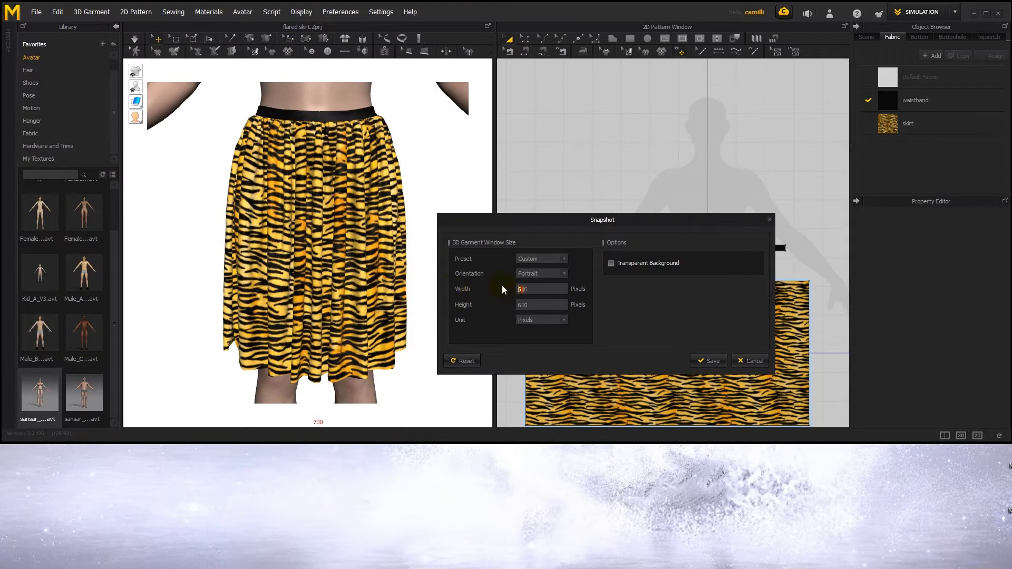
Step: Set the snapshot size to 700 × 700 pixels and save it
{"action": "type", "text": "700"}
{"action": "key", "text": "Tab"}
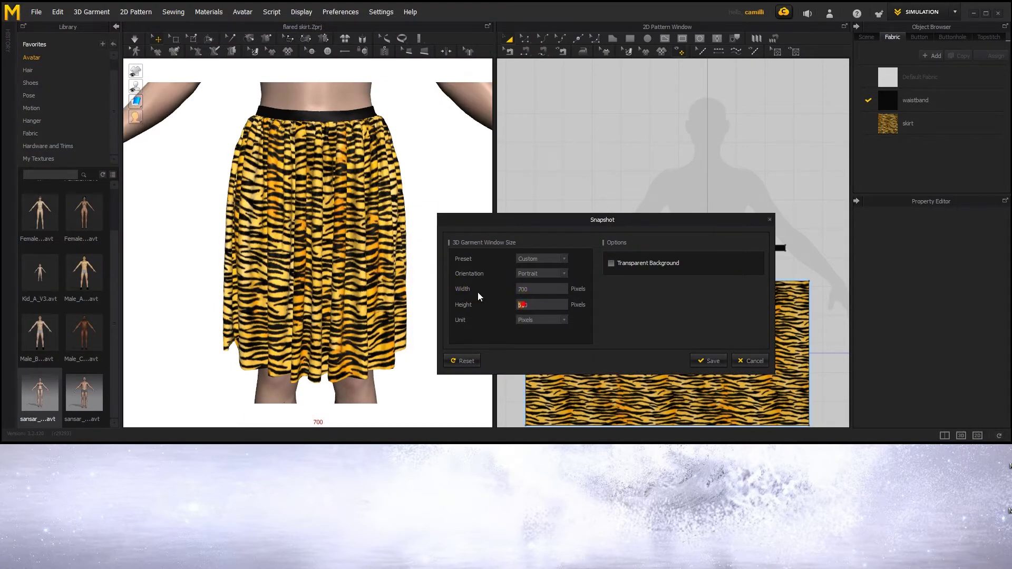
{"action": "type", "text": "700"}
{"action": "key", "text": "Tab"}
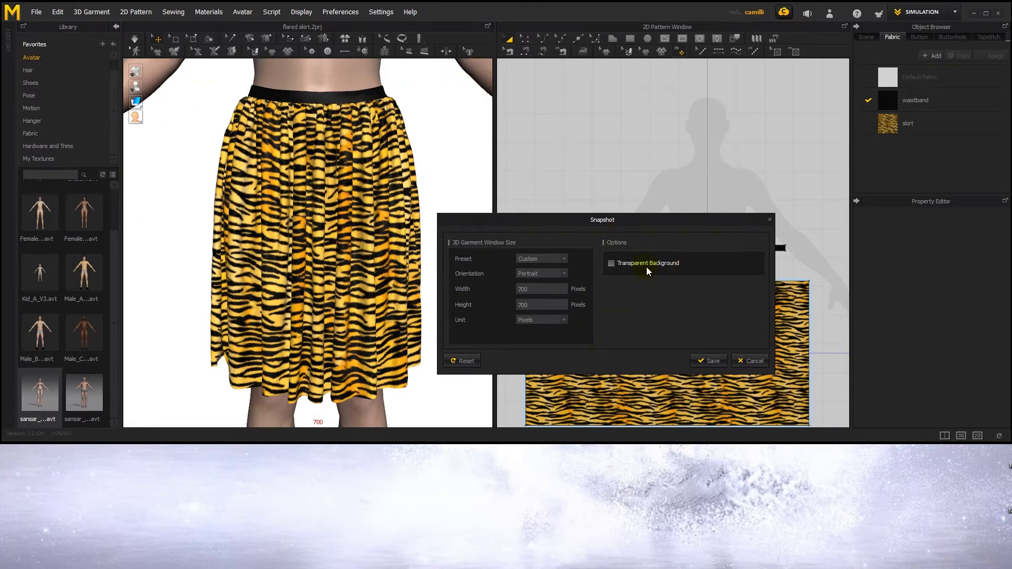
{"action": "left_click", "coordinate": [706, 360]}
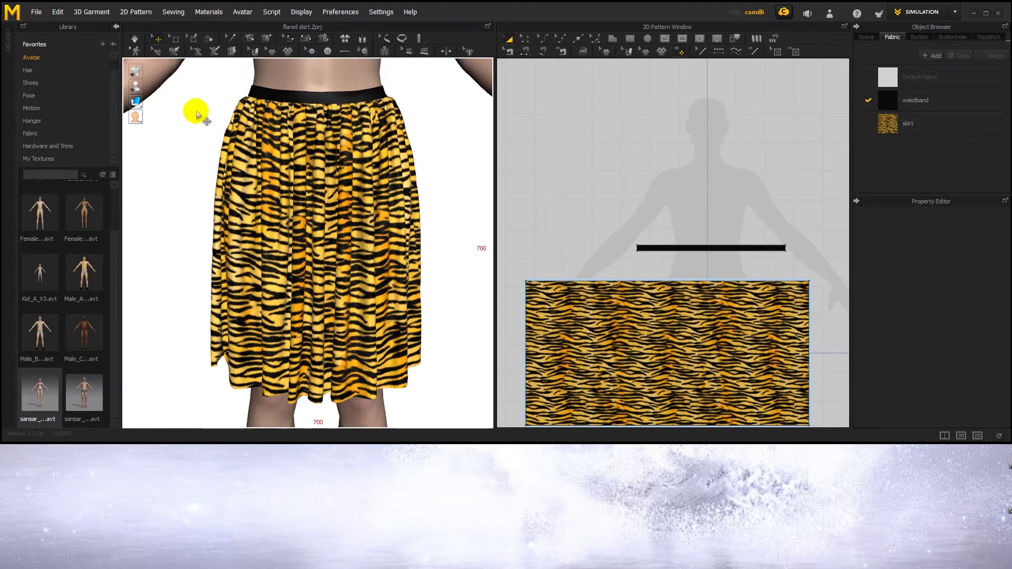
Step: Export the skirt as a Sansar (.samd) file named Tiger Skirt in the tutorials folder
{"action": "left_click", "coordinate": [34, 11]}
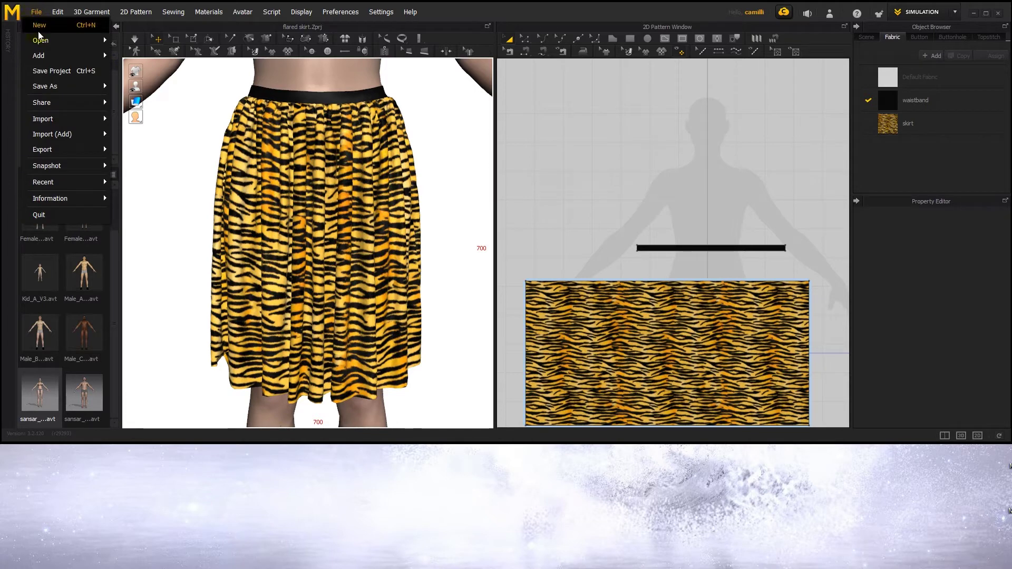
{"action": "mouse_move", "coordinate": [49, 149]}
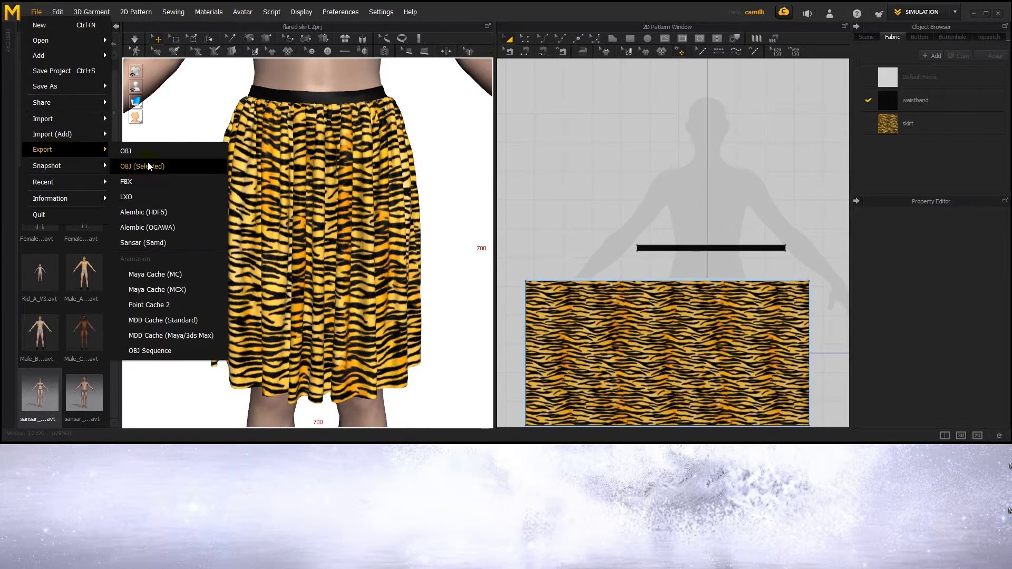
{"action": "left_click", "coordinate": [178, 244]}
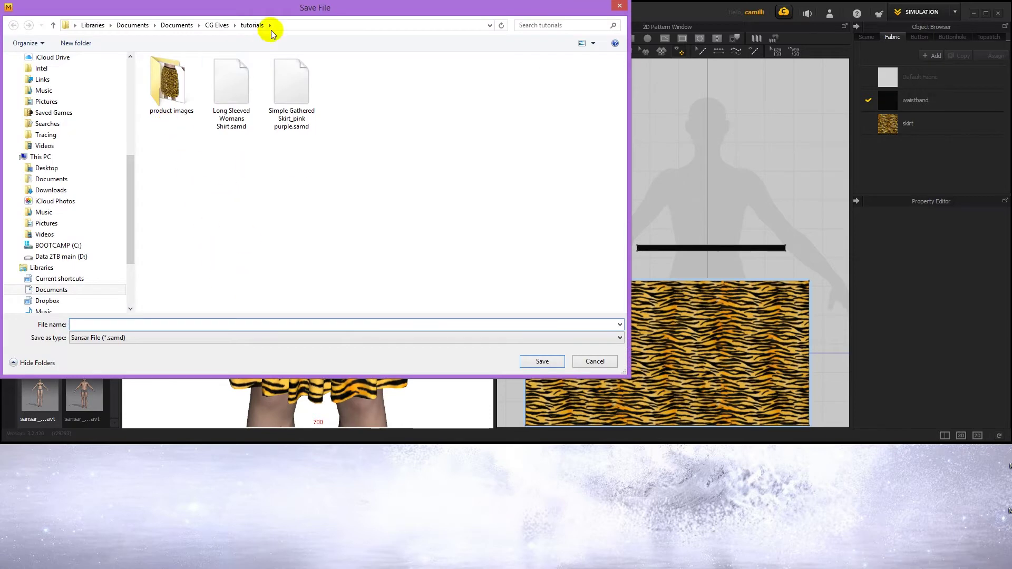
{"action": "left_click_drag", "start_coordinate": [273, 10], "coordinate": [344, 22]}
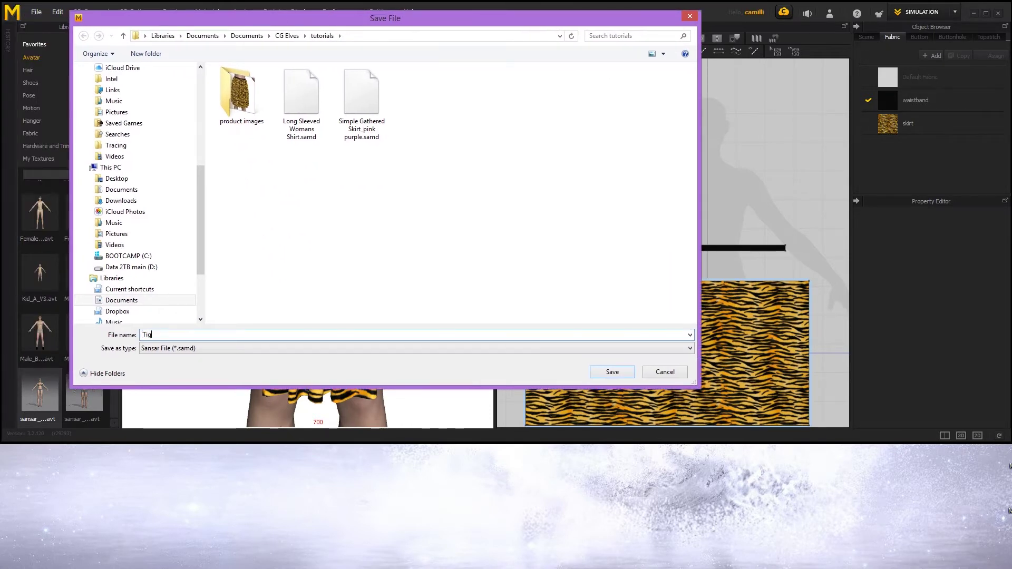
{"action": "key", "text": "Return"}
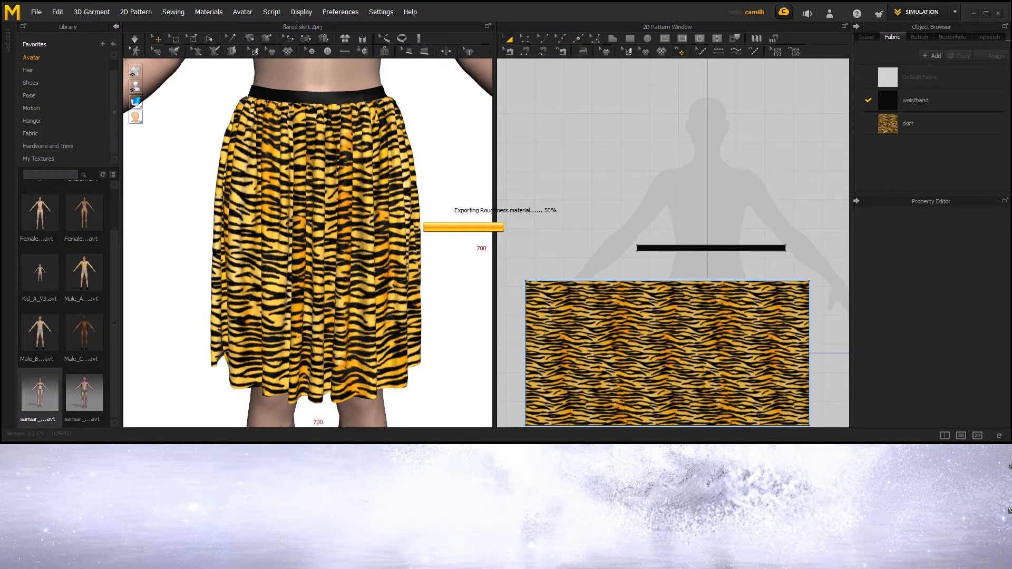
{"action": "left_click", "coordinate": [612, 126]}
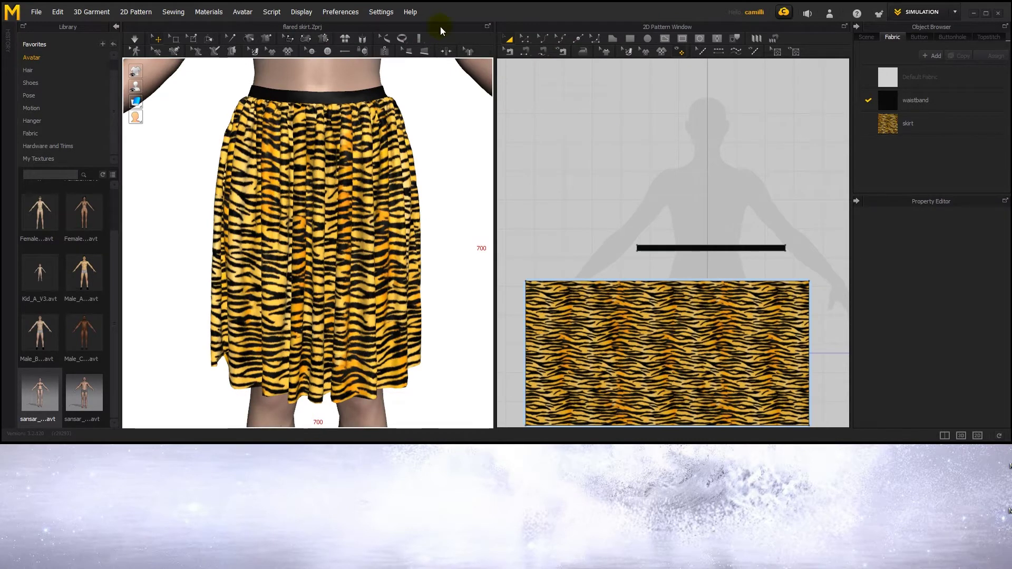
Step: Apply leopard texture 03 onto the 3D skirt
{"action": "key", "text": "alt+Tab"}
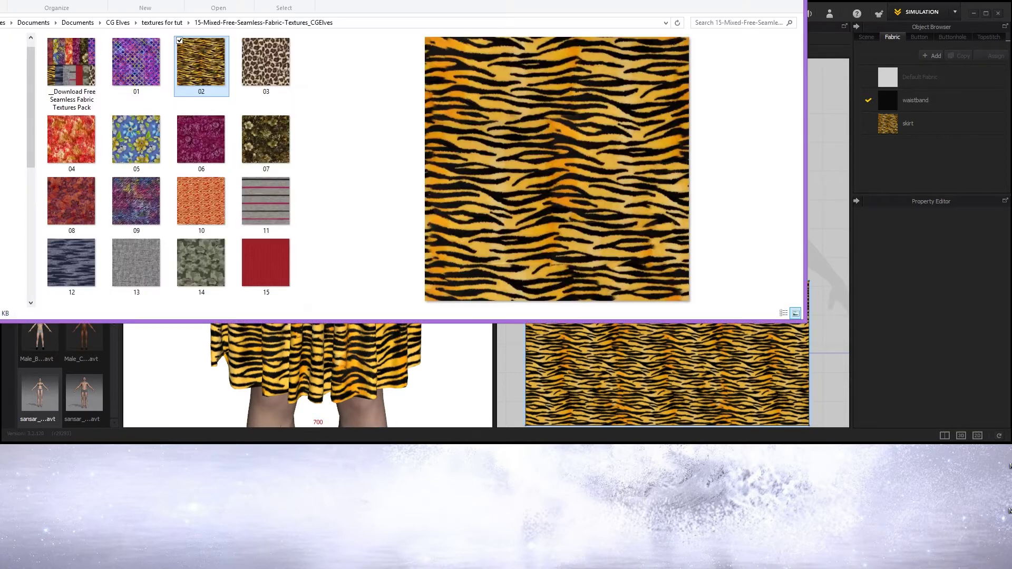
{"action": "left_click_drag", "start_coordinate": [266, 62], "coordinate": [360, 338]}
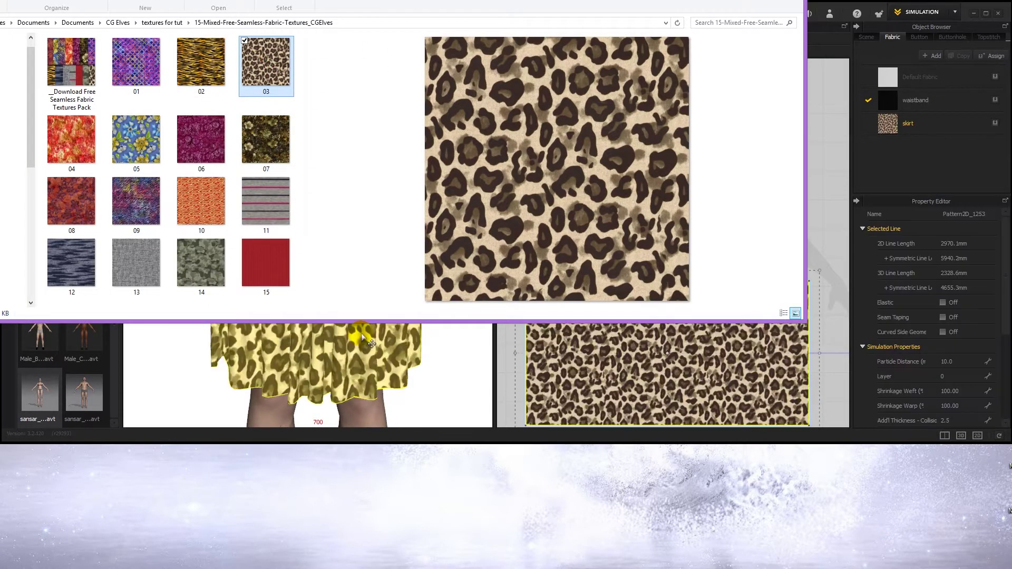
{"action": "left_click", "coordinate": [457, 391]}
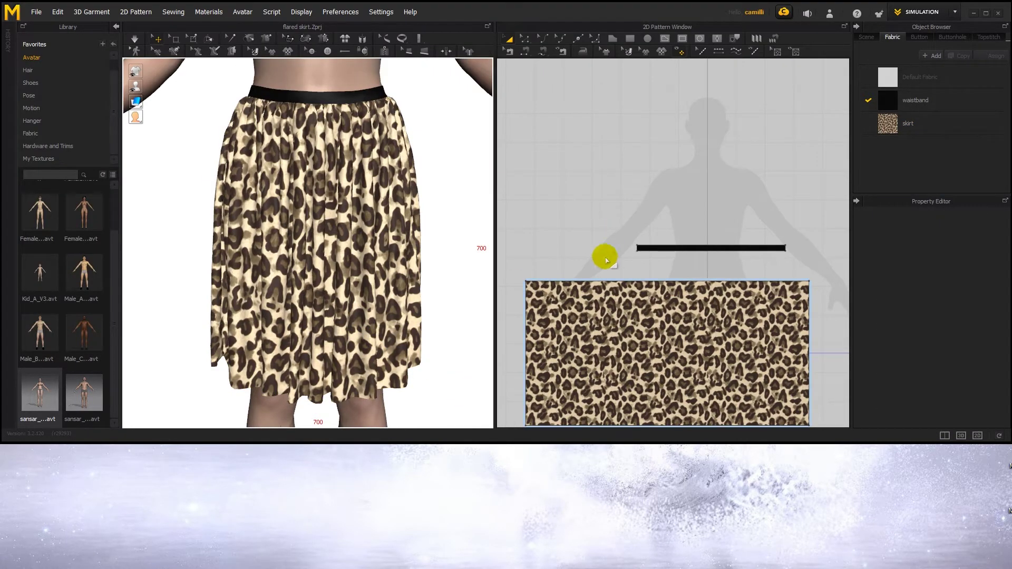
Step: Rescale the leopard print on the skirt pattern using Edit Texture
{"action": "left_click", "coordinate": [598, 305]}
{"action": "left_click", "coordinate": [694, 198]}
{"action": "key", "text": "t"}
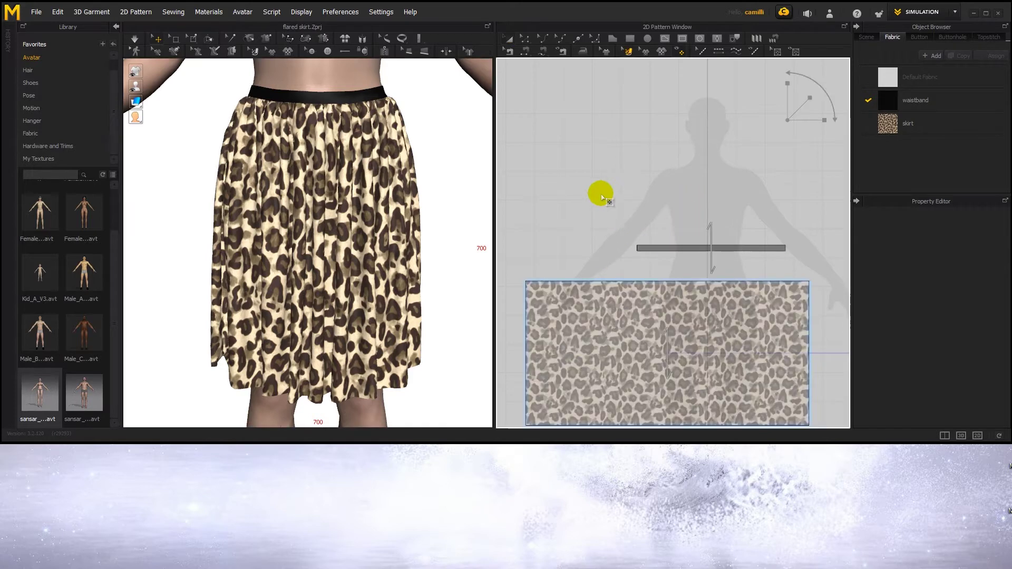
{"action": "left_click", "coordinate": [624, 310]}
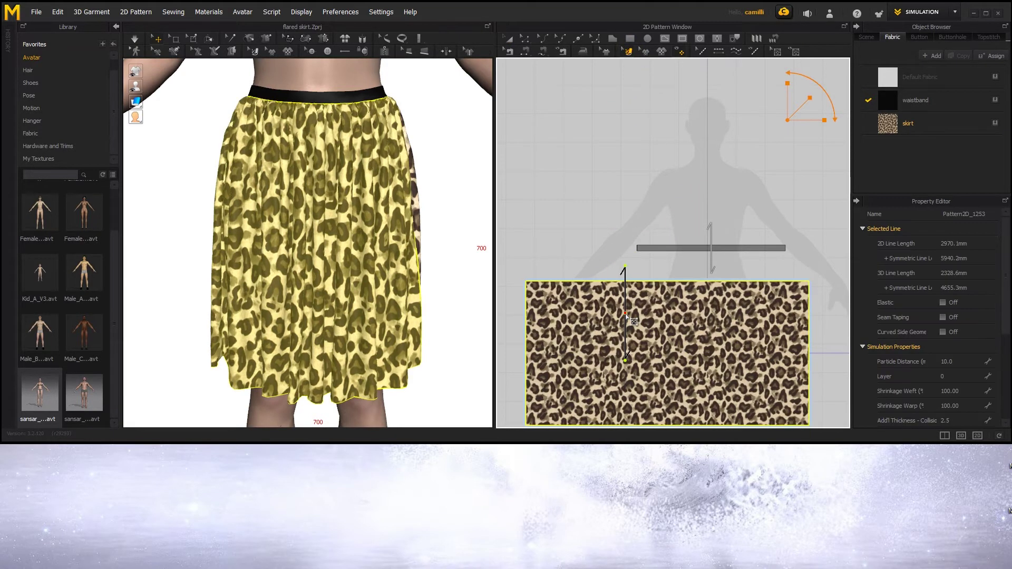
{"action": "left_click_drag", "start_coordinate": [810, 97], "coordinate": [799, 103]}
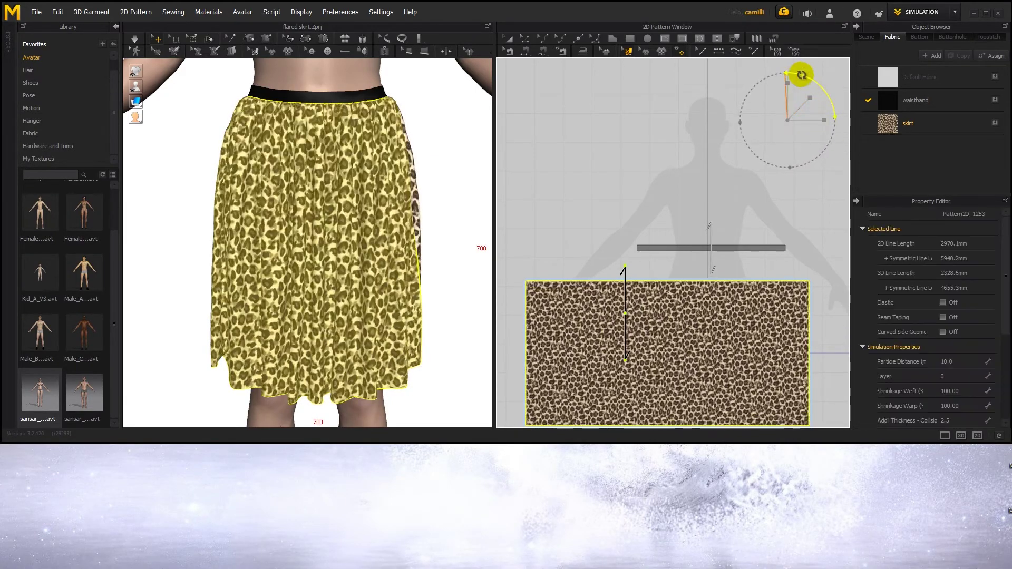
{"action": "left_click_drag", "start_coordinate": [811, 98], "coordinate": [821, 92]}
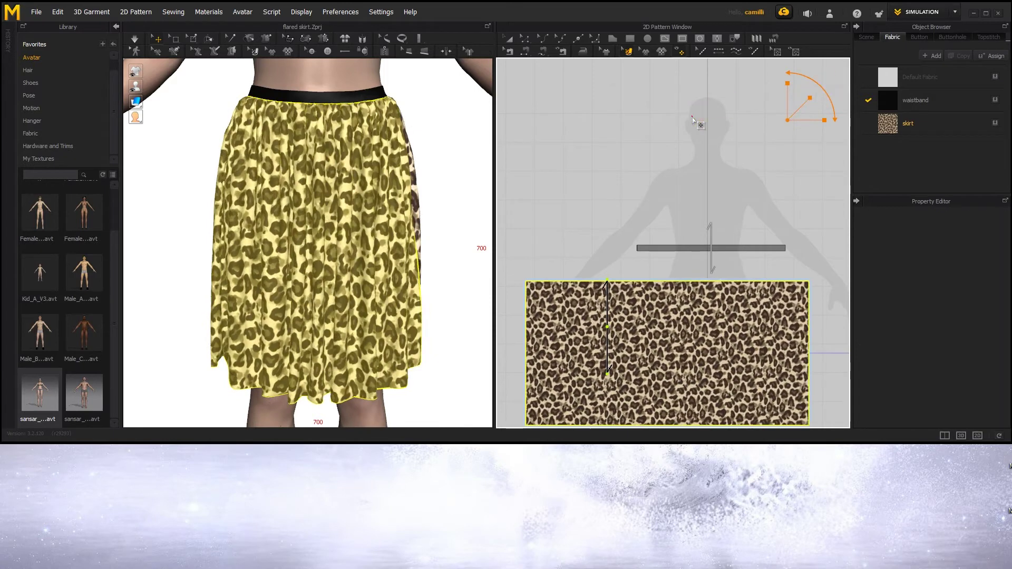
{"action": "left_click", "coordinate": [689, 169]}
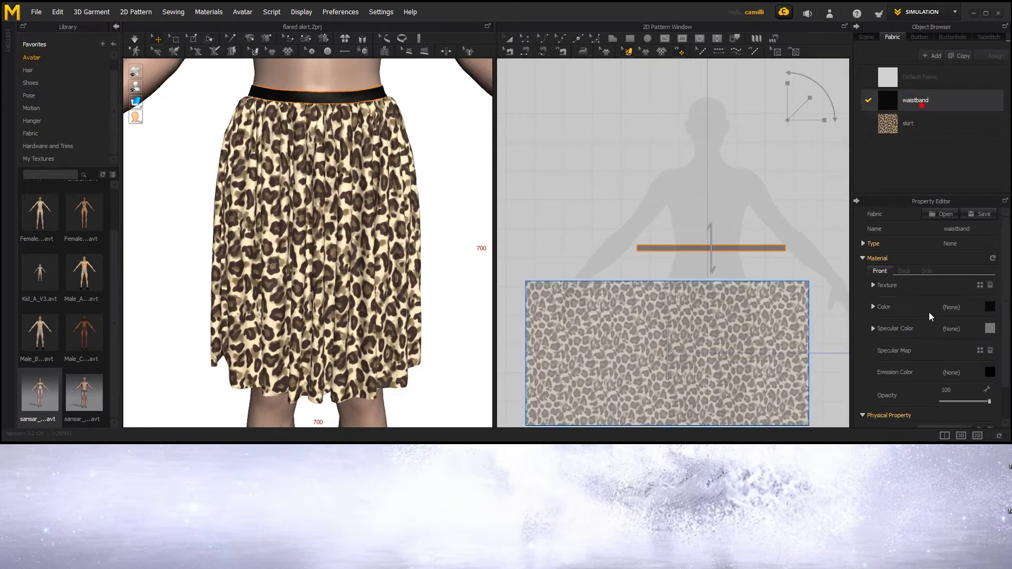
Step: Change the waistband colour to a deep orange-brown
{"action": "left_click", "coordinate": [987, 307]}
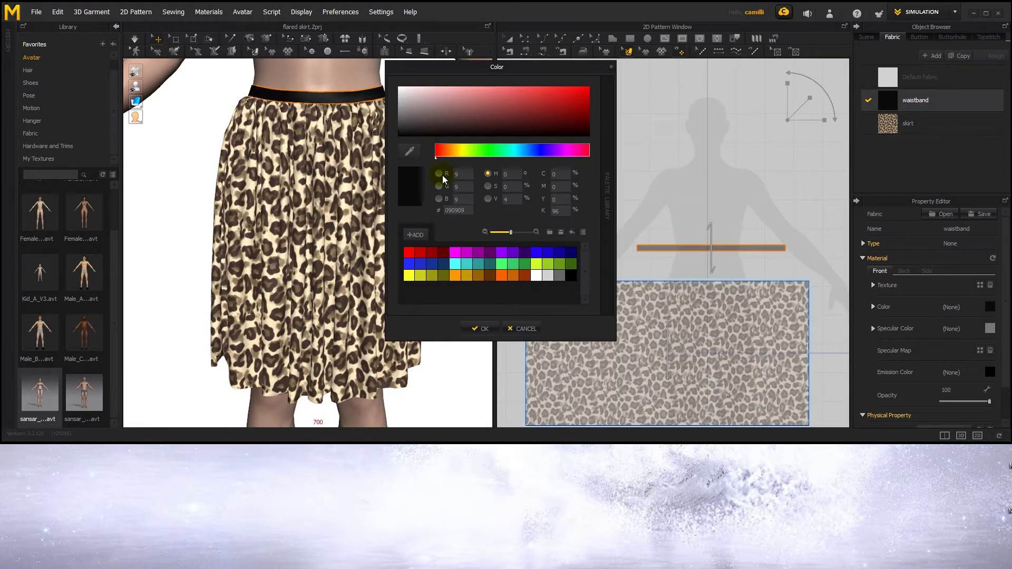
{"action": "left_click", "coordinate": [489, 275]}
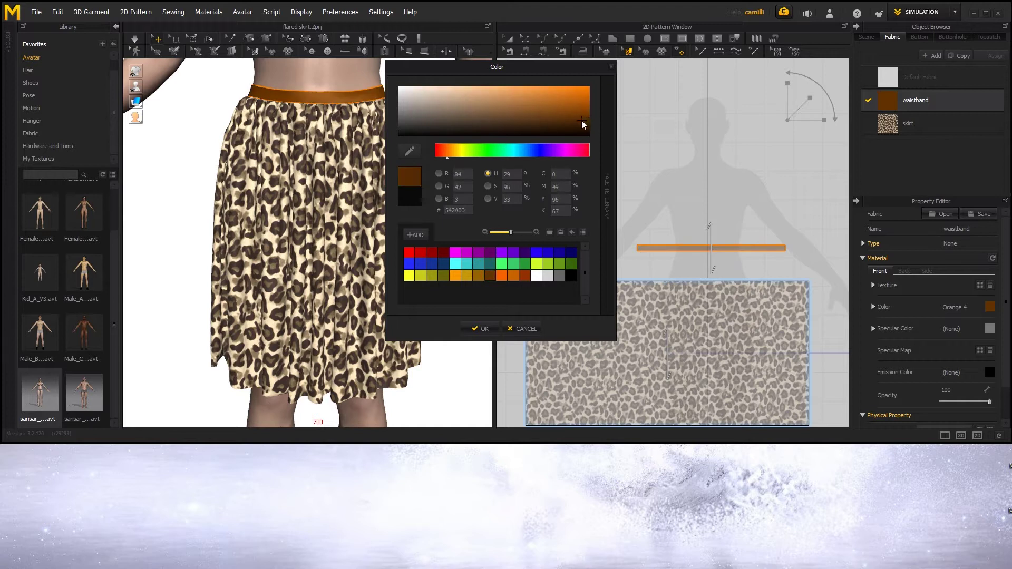
{"action": "left_click_drag", "start_coordinate": [582, 121], "coordinate": [591, 128]}
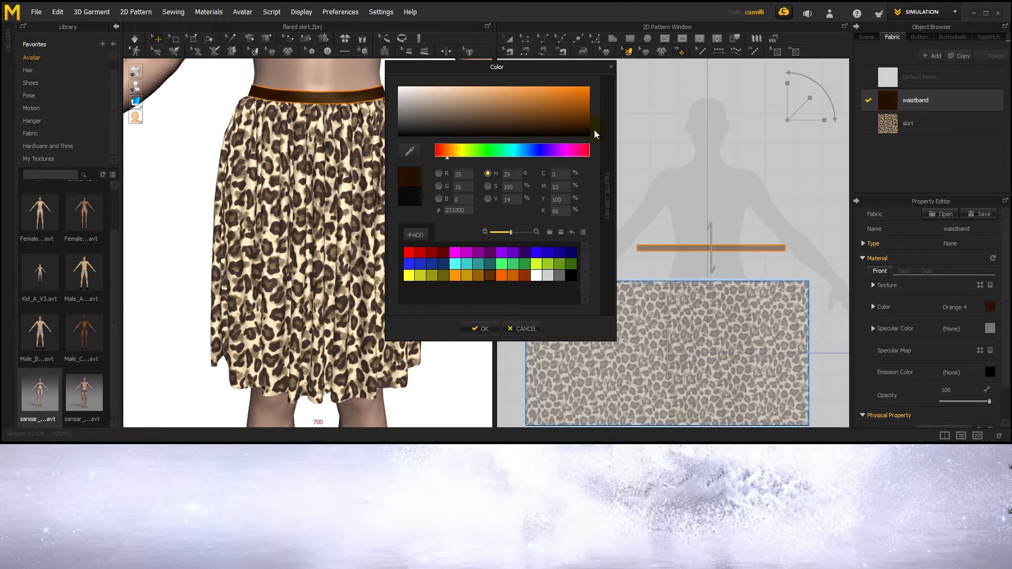
{"action": "left_click", "coordinate": [481, 329]}
{"action": "left_click", "coordinate": [560, 217]}
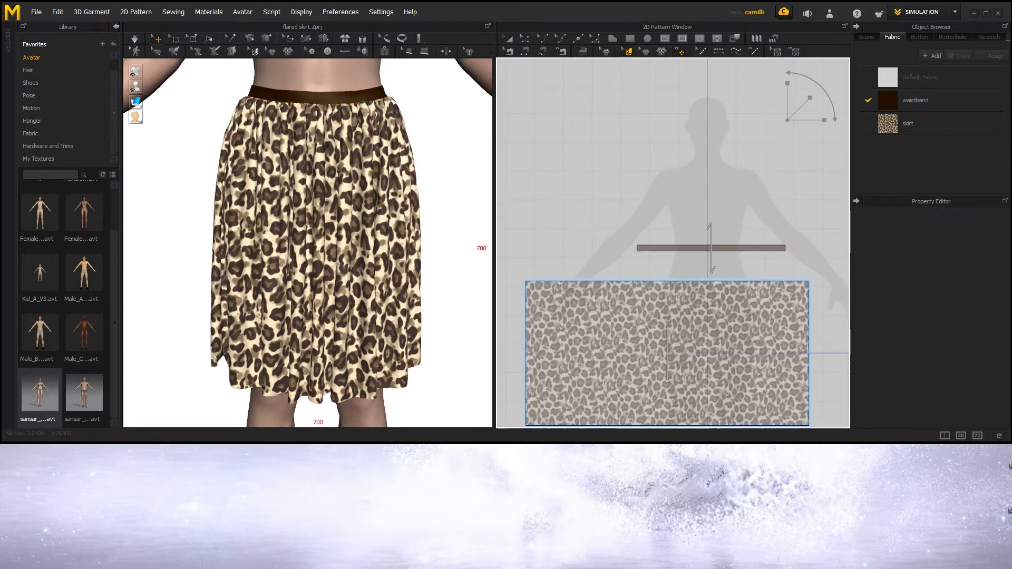
Step: Save a 3D window snapshot of the leopard skirt named 'Leo'
{"action": "left_click", "coordinate": [36, 12]}
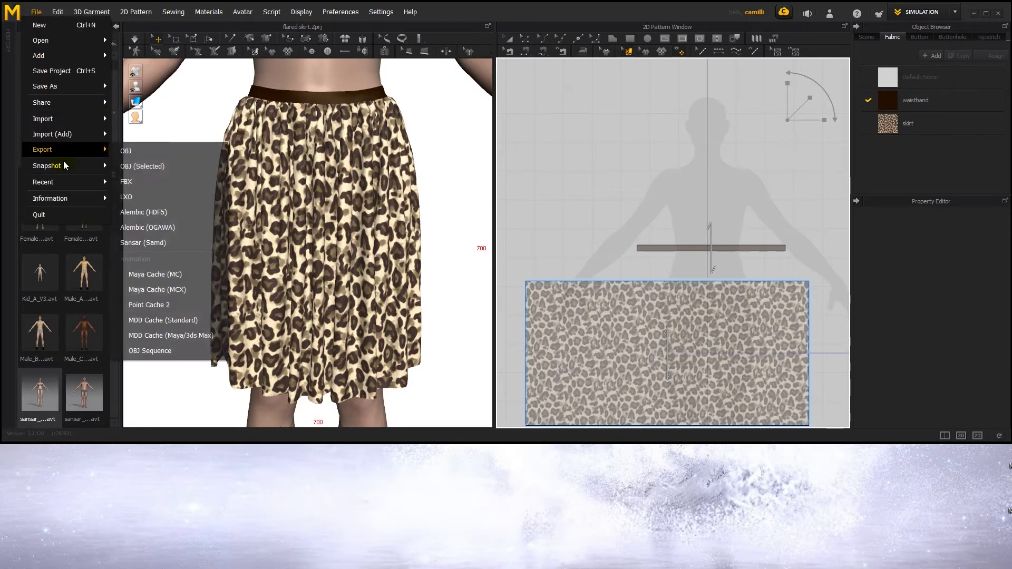
{"action": "mouse_move", "coordinate": [63, 168]}
{"action": "left_click", "coordinate": [147, 167]}
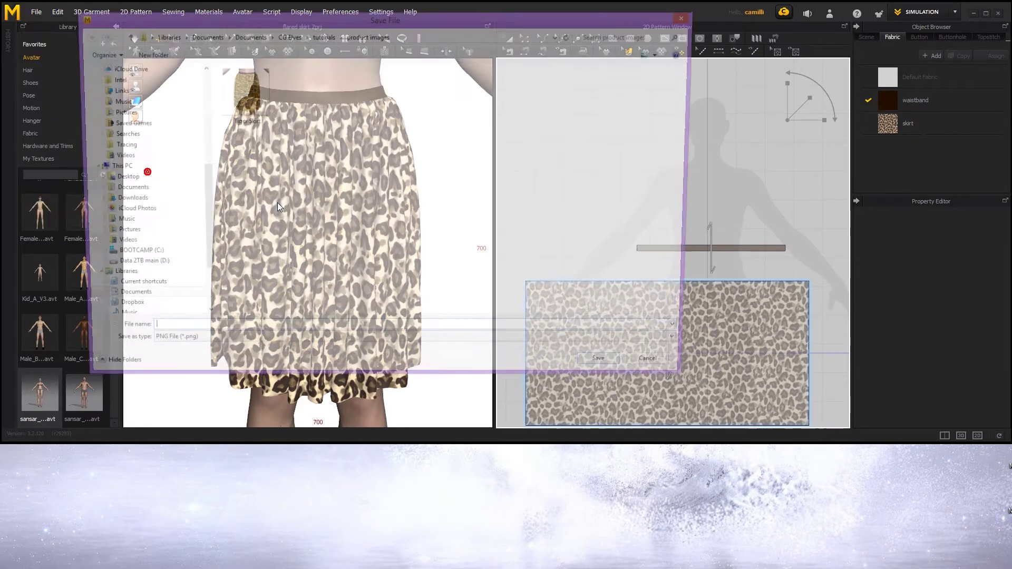
{"action": "type", "text": "Leopard Skirt"}
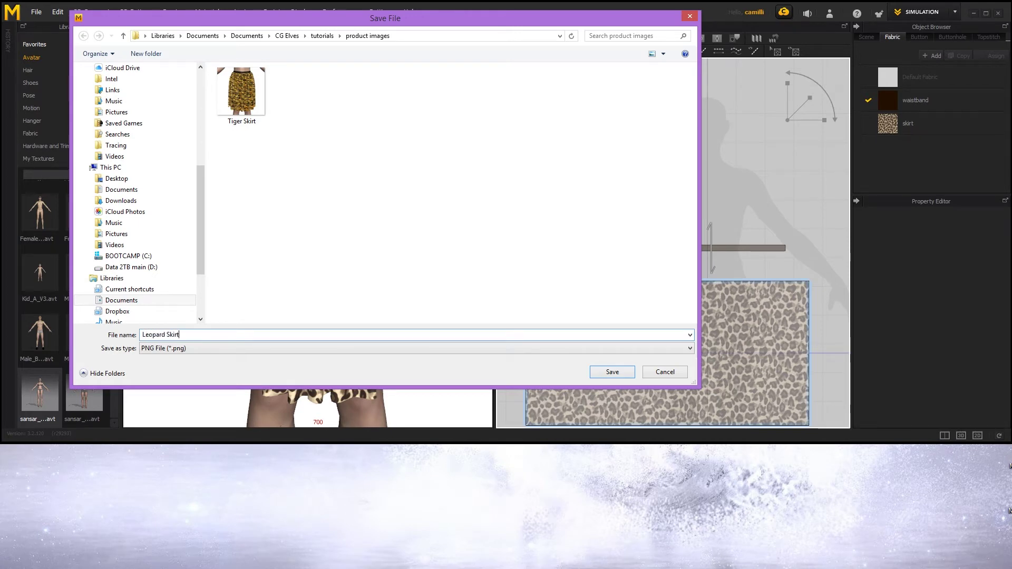
{"action": "key", "text": "Return"}
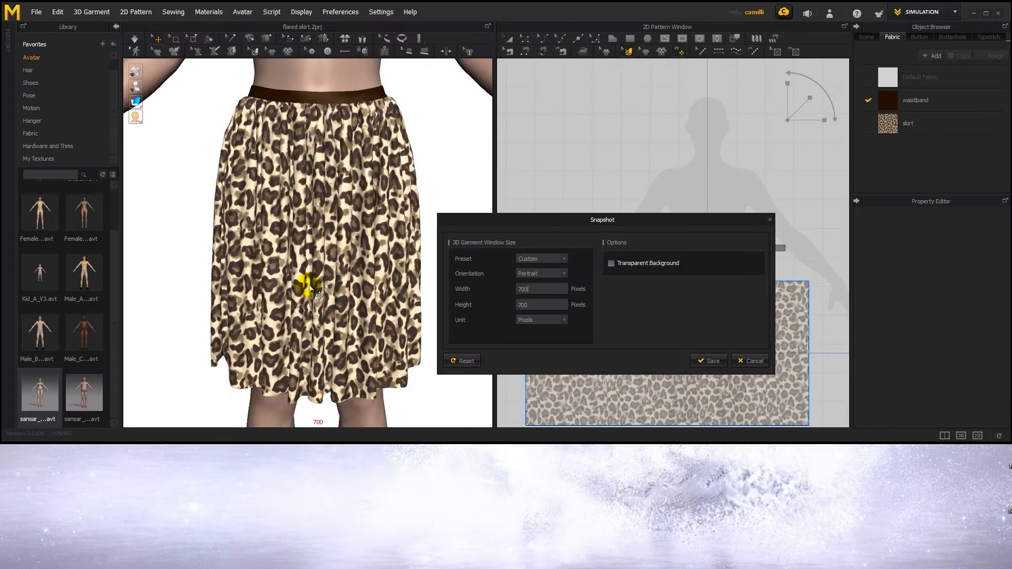
{"action": "left_click", "coordinate": [710, 360]}
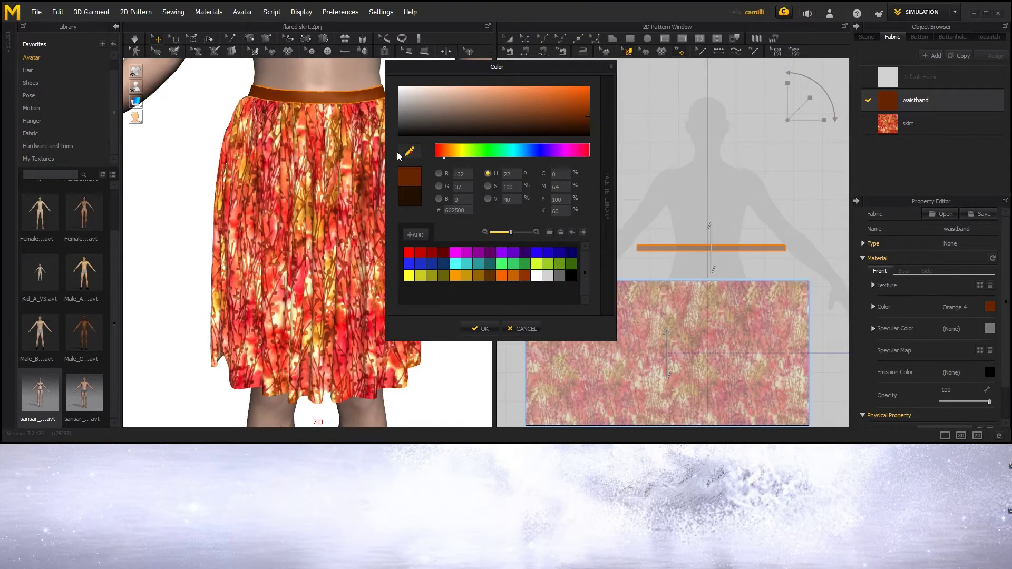
Step: Set the waistband colour to a dark red sampled from the skirt print
{"action": "left_click", "coordinate": [409, 151]}
{"action": "left_click", "coordinate": [295, 238]}
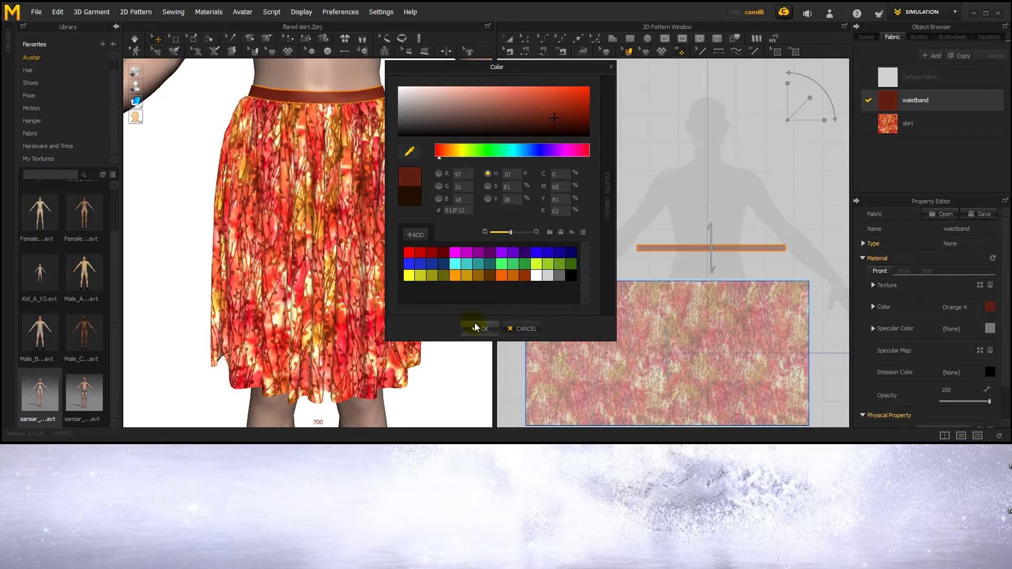
{"action": "left_click", "coordinate": [480, 329]}
Step: Try different tints on the skirt fabric, then reset its colour to white
{"action": "left_click", "coordinate": [917, 124]}
{"action": "left_click", "coordinate": [990, 301]}
{"action": "left_click_drag", "start_coordinate": [438, 152], "coordinate": [582, 158]}
{"action": "left_click", "coordinate": [401, 91]}
{"action": "left_click", "coordinate": [480, 329]}
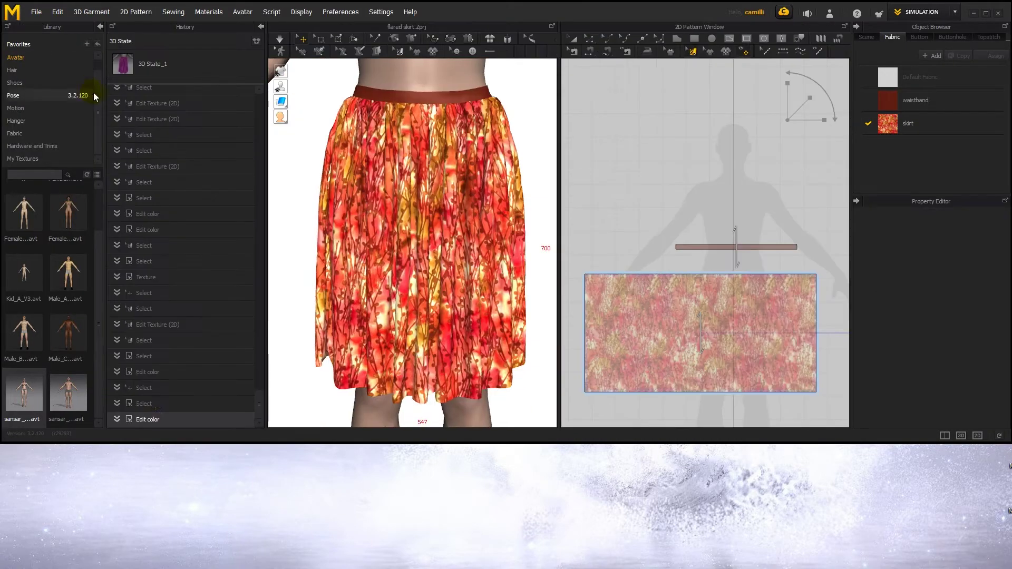
Step: Revert the skirt via History, remove the waistband texture, and make the waistband dark pink
{"action": "left_click", "coordinate": [149, 309]}
{"action": "left_click", "coordinate": [153, 261]}
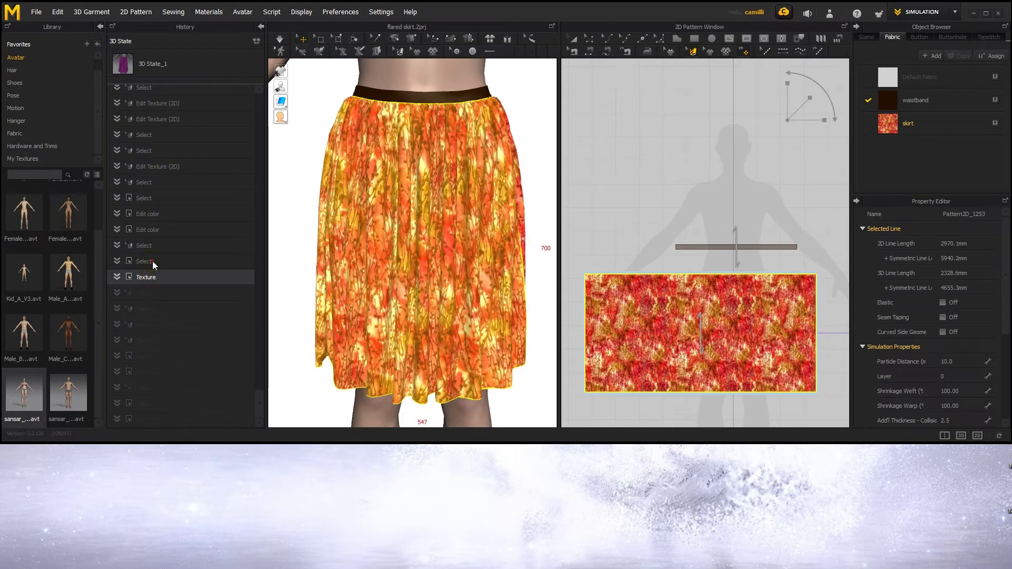
{"action": "left_click", "coordinate": [36, 12]}
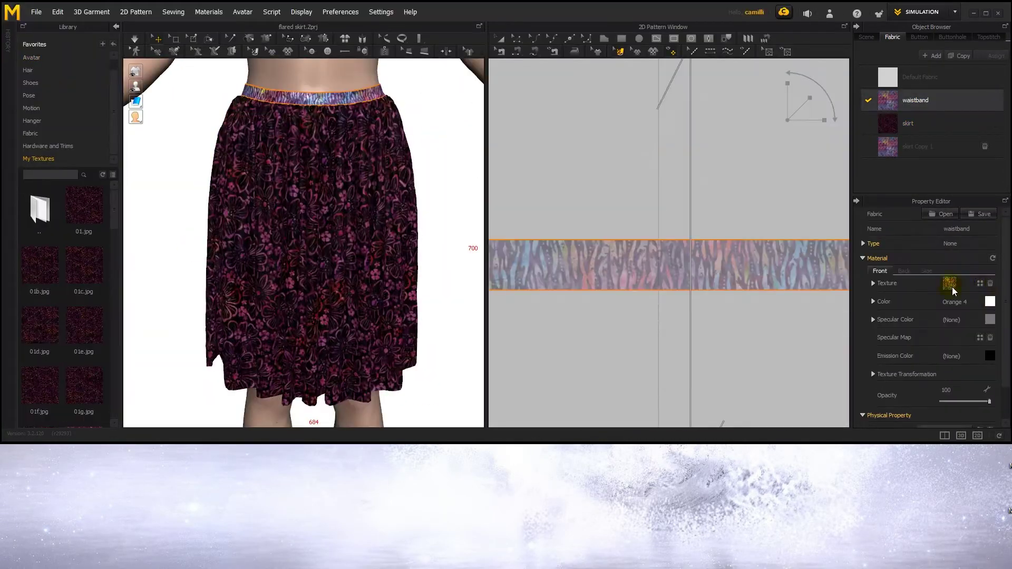
{"action": "left_click", "coordinate": [991, 283]}
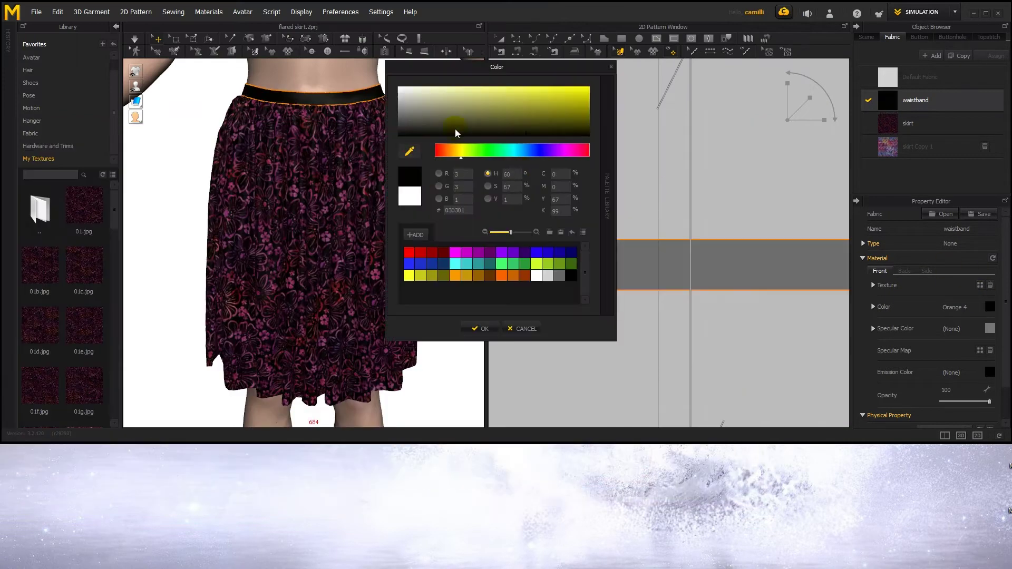
{"action": "left_click", "coordinate": [519, 127]}
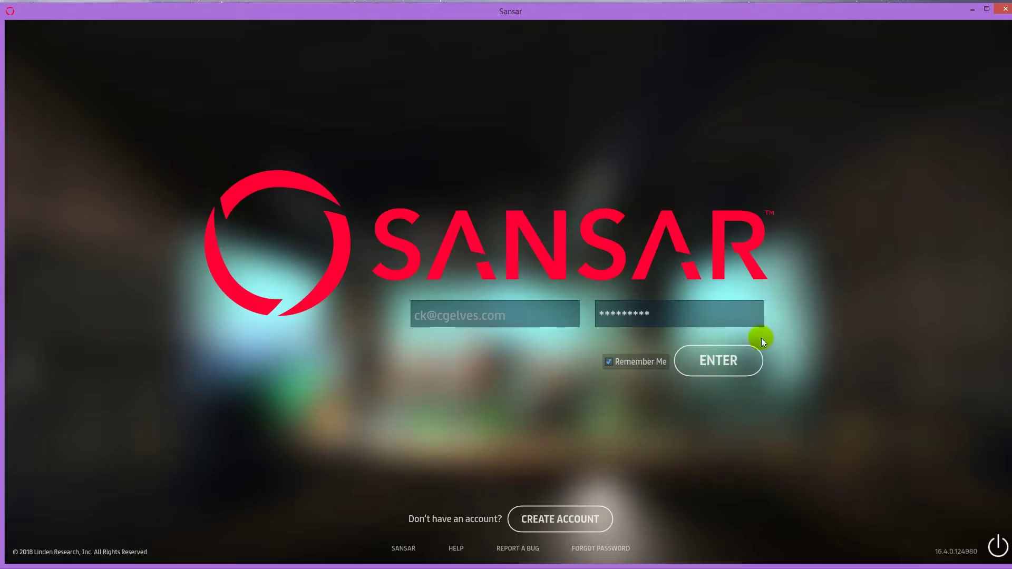
Step: Sign in to Sansar and bring up the Lookbook with the MyLook3 avatar look
{"action": "left_click", "coordinate": [720, 363]}
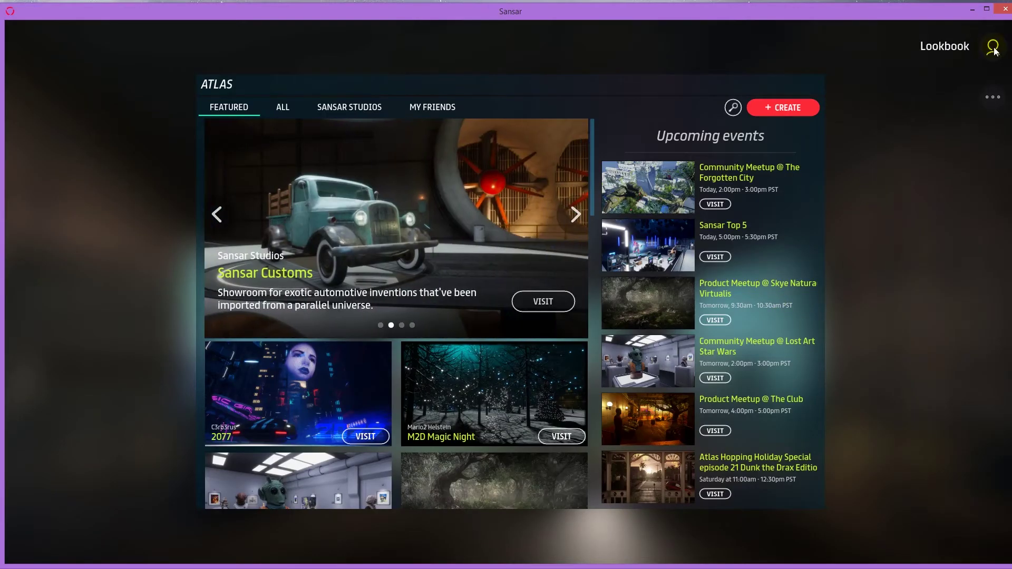
{"action": "left_click", "coordinate": [991, 47]}
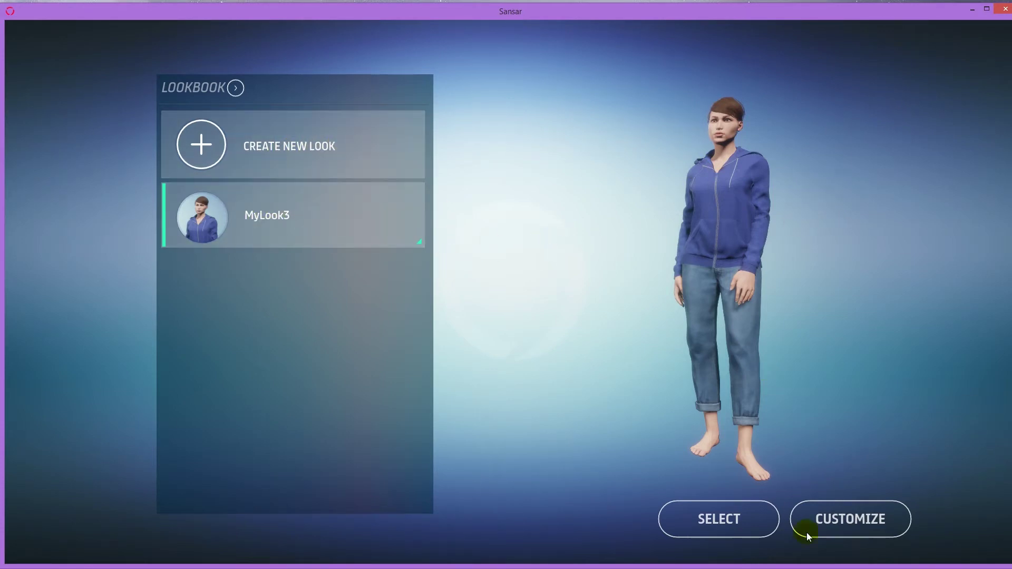
Step: Customize MyLook3 and take the blue hoodie and the jeans off the avatar
{"action": "left_click", "coordinate": [852, 518]}
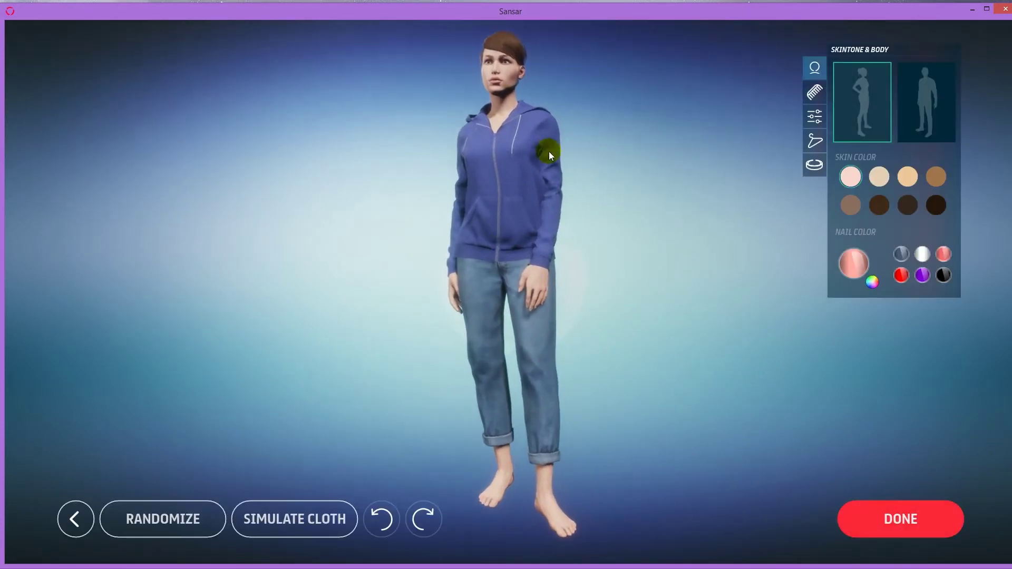
{"action": "left_click", "coordinate": [815, 140]}
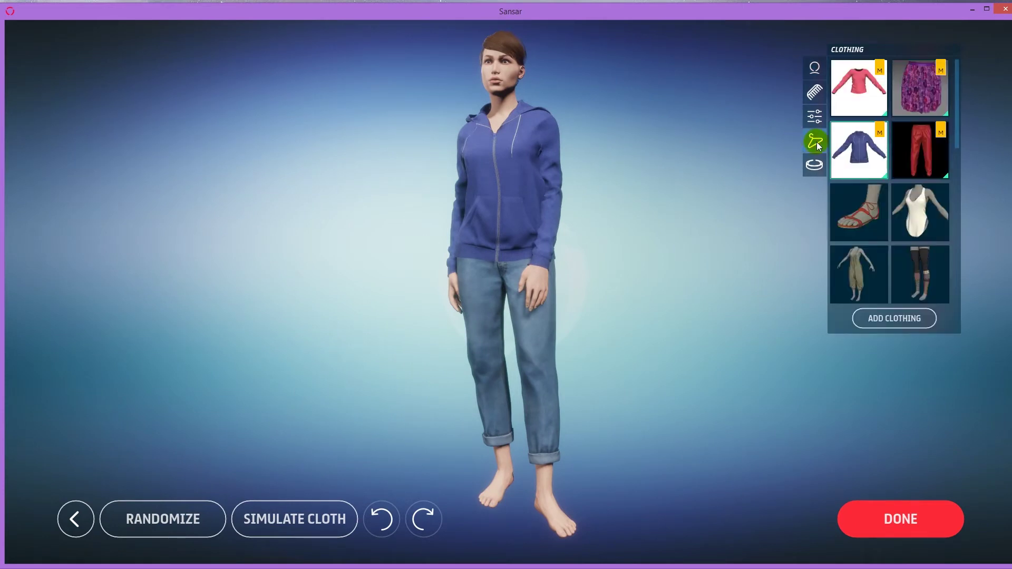
{"action": "left_click", "coordinate": [859, 151]}
{"action": "scroll", "coordinate": [933, 216], "scroll_direction": "down", "scroll_amount": 2}
{"action": "left_click", "coordinate": [933, 220]}
{"action": "scroll", "coordinate": [896, 251], "scroll_direction": "up", "scroll_amount": 2}
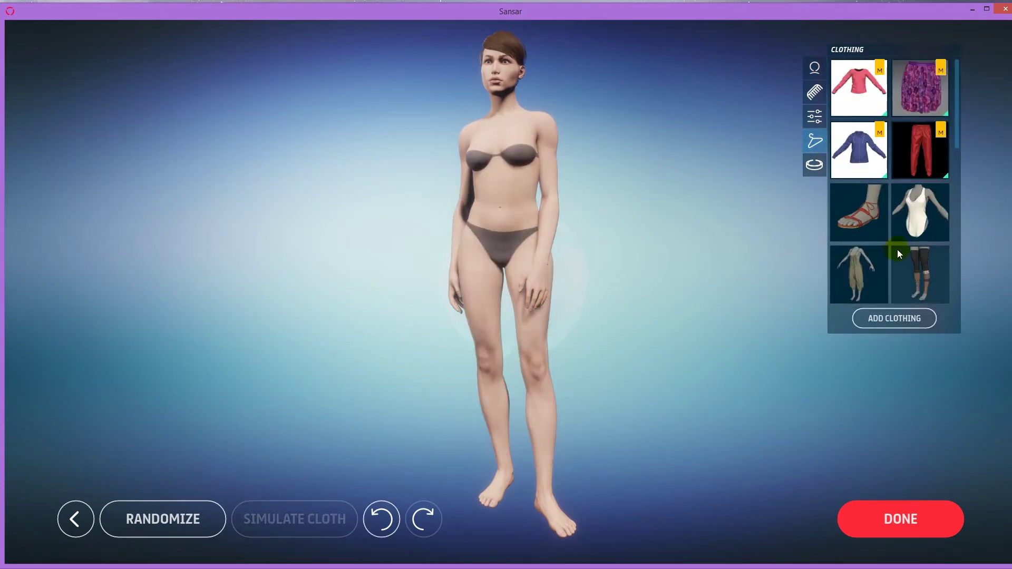
Step: Import Leopard Skirt.samd with its Leopard Skirt thumbnail image as the clothing item 'Leopard Skirt'
{"action": "left_click", "coordinate": [915, 318]}
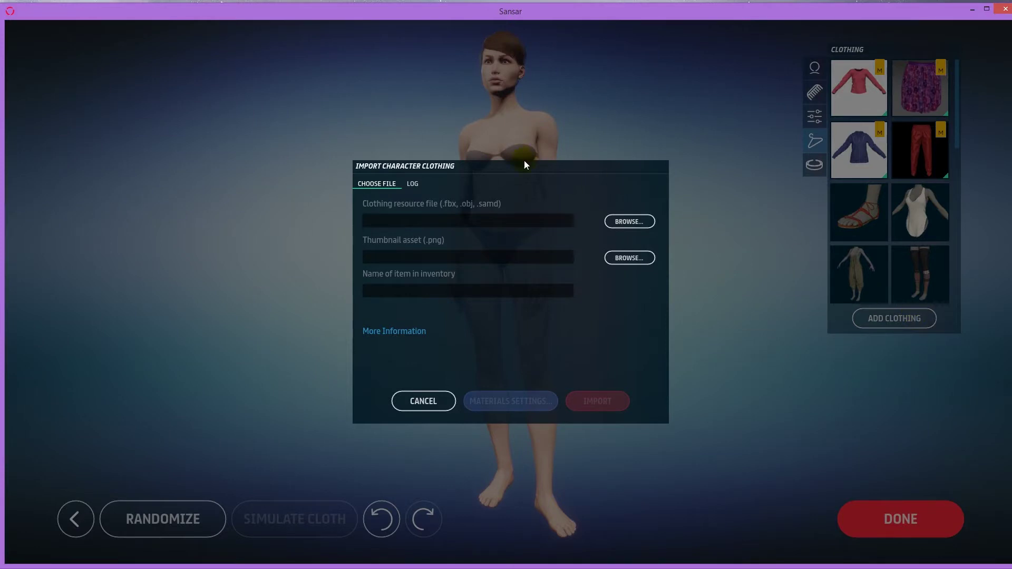
{"action": "left_click", "coordinate": [629, 222]}
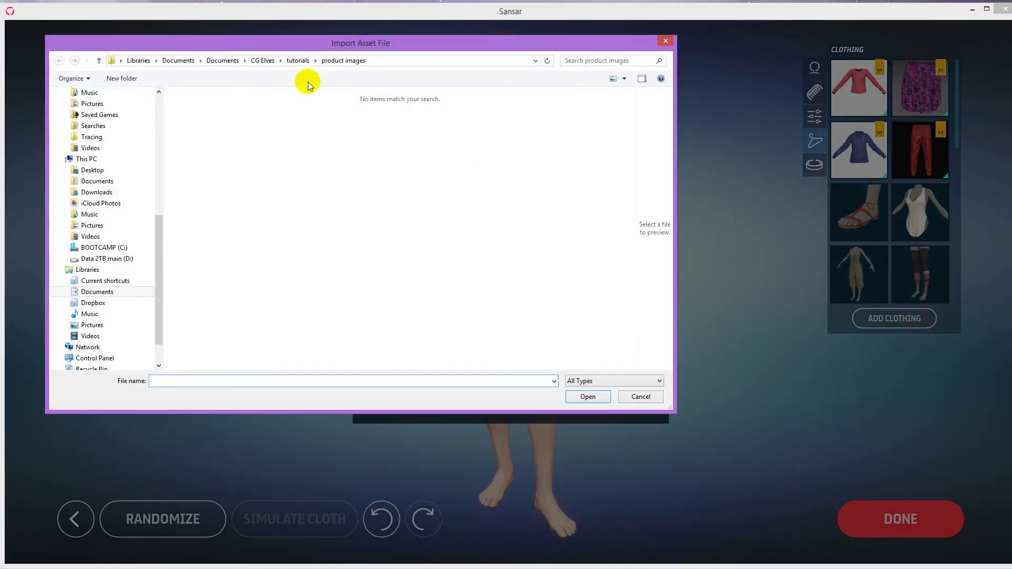
{"action": "left_click", "coordinate": [299, 61]}
{"action": "left_click", "coordinate": [256, 114]}
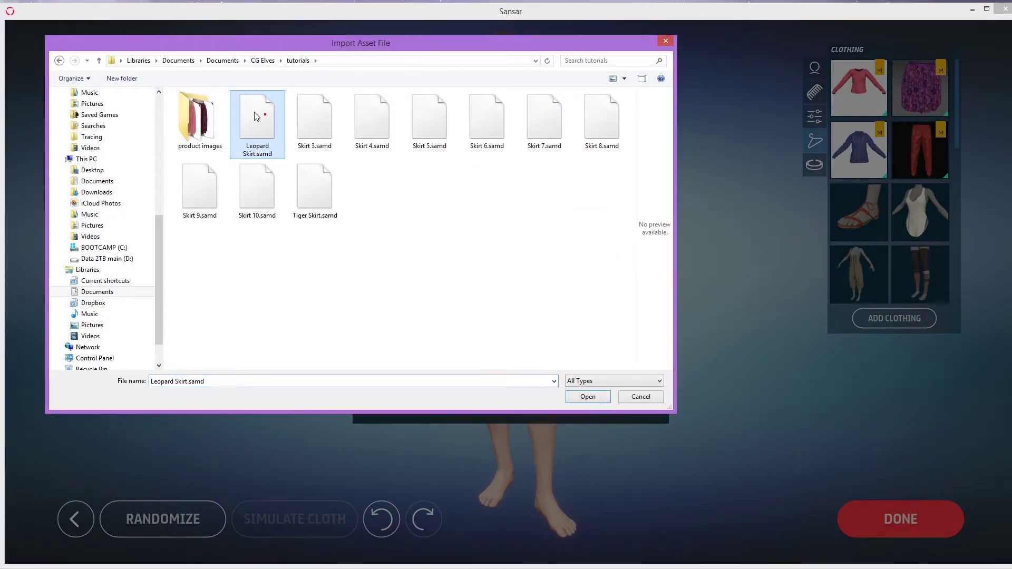
{"action": "double_click", "coordinate": [255, 117]}
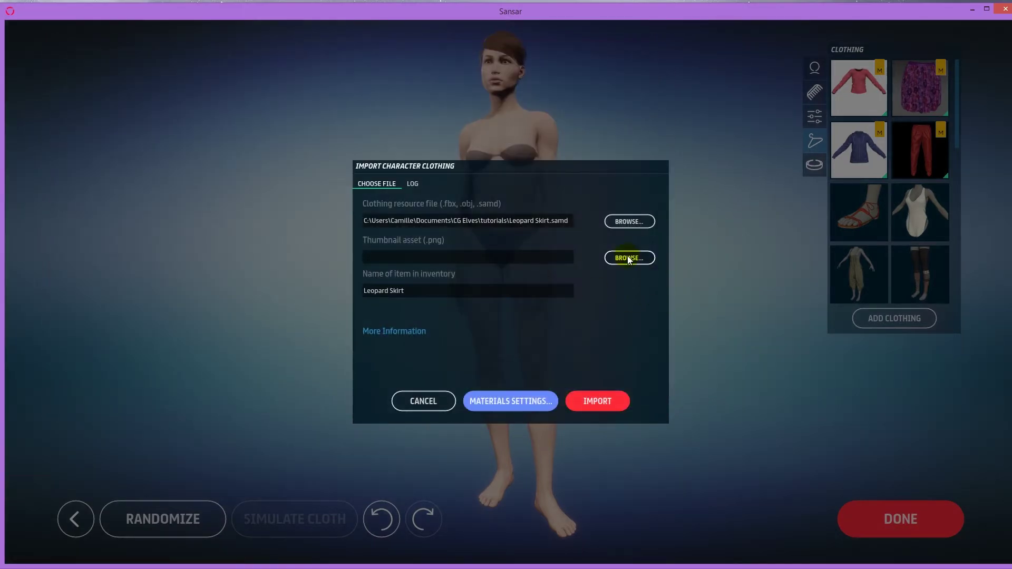
{"action": "left_click", "coordinate": [629, 258]}
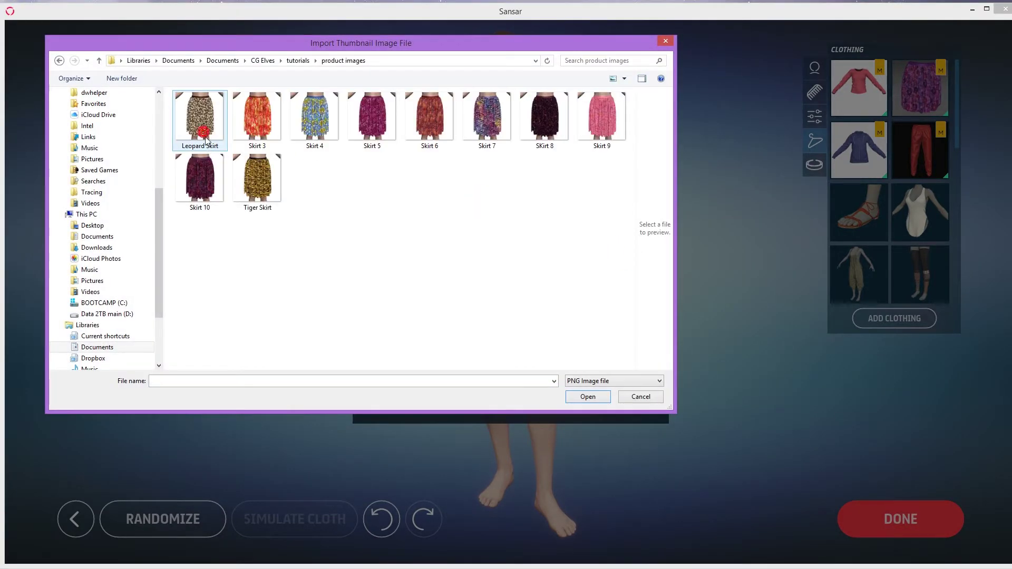
{"action": "double_click", "coordinate": [194, 115]}
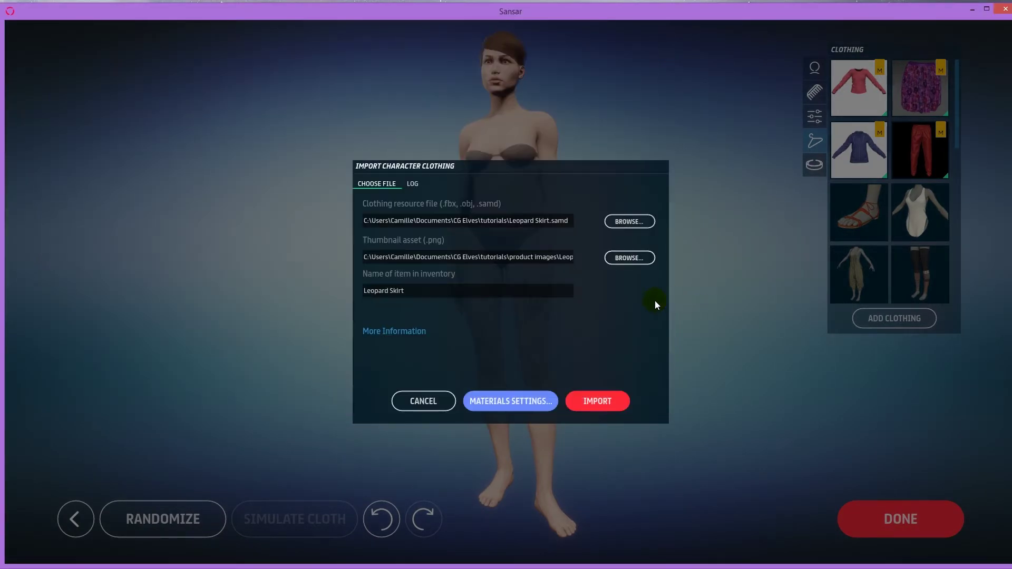
{"action": "left_click", "coordinate": [382, 291]}
{"action": "left_click", "coordinate": [608, 401]}
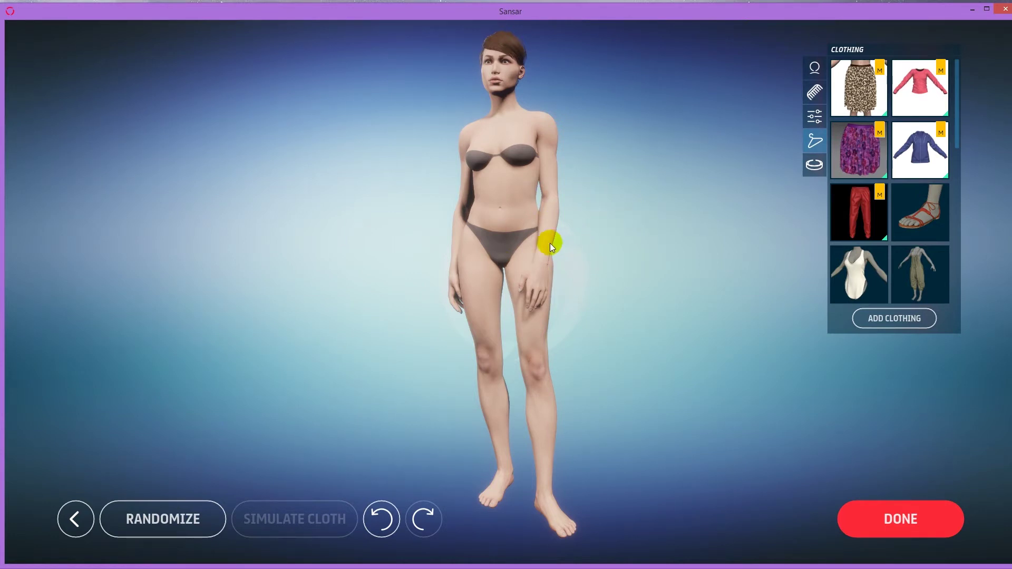
Step: Import Tiger Skirt.samd with the Tiger Skirt thumbnail image into the wardrobe
{"action": "left_click", "coordinate": [892, 323]}
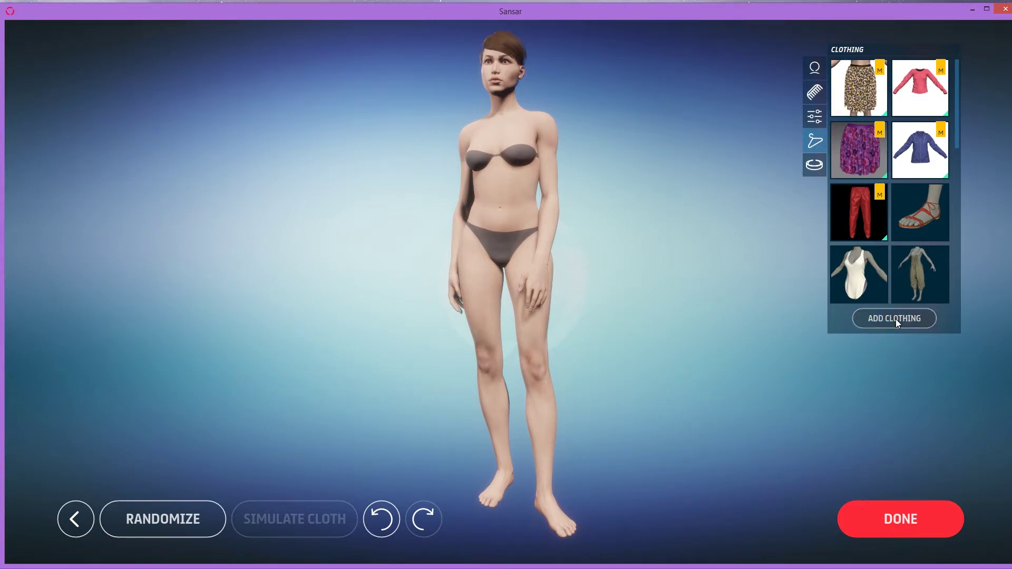
{"action": "left_click", "coordinate": [620, 221]}
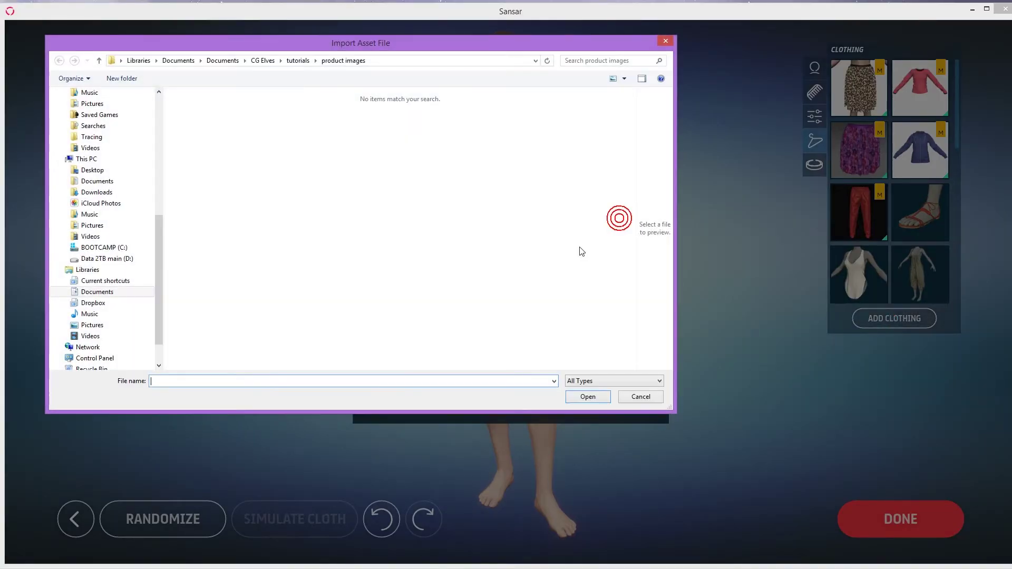
{"action": "left_click", "coordinate": [299, 60]}
{"action": "double_click", "coordinate": [311, 190]}
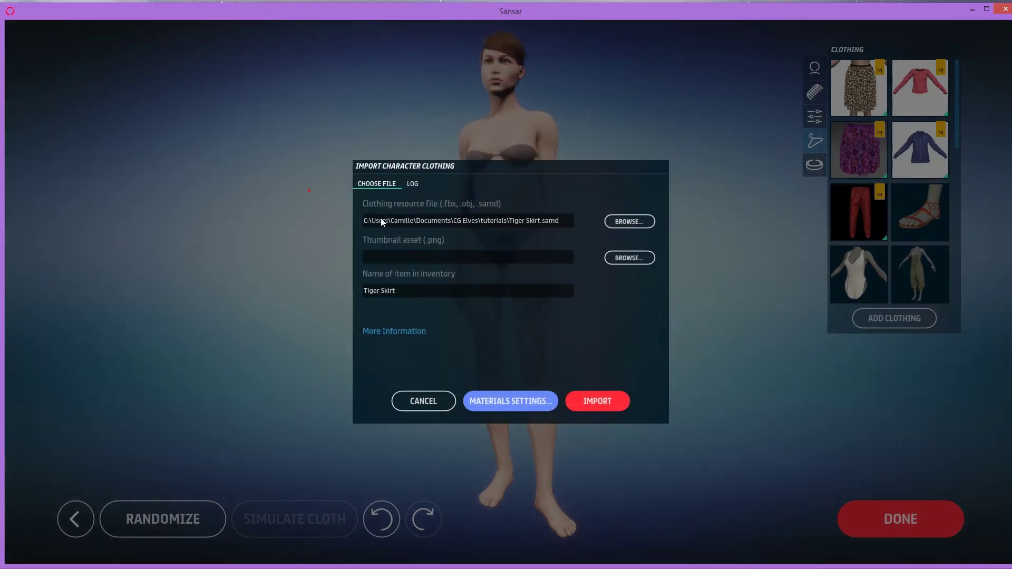
{"action": "left_click", "coordinate": [622, 259]}
{"action": "double_click", "coordinate": [211, 127]}
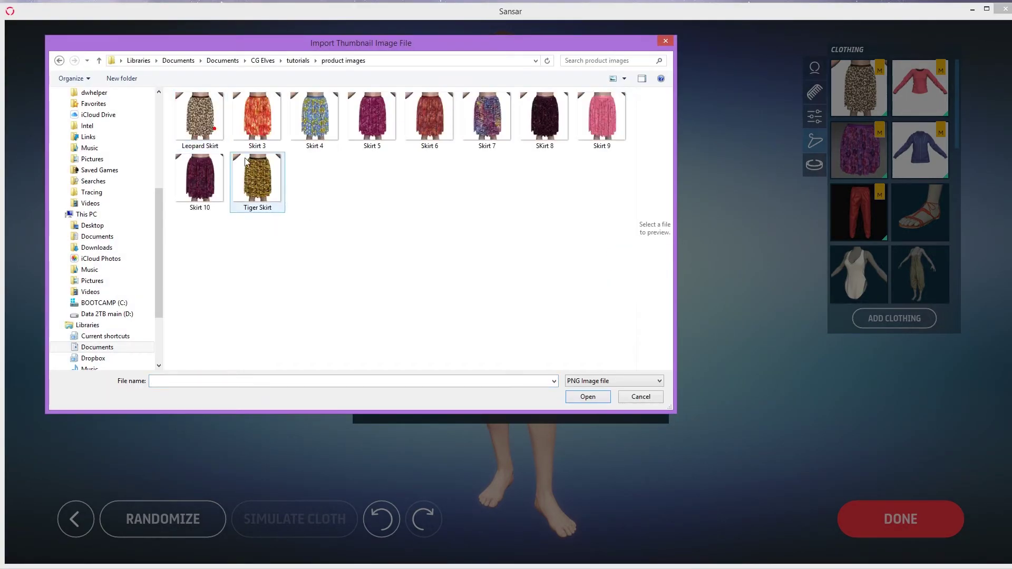
{"action": "double_click", "coordinate": [272, 189]}
{"action": "left_click", "coordinate": [606, 406]}
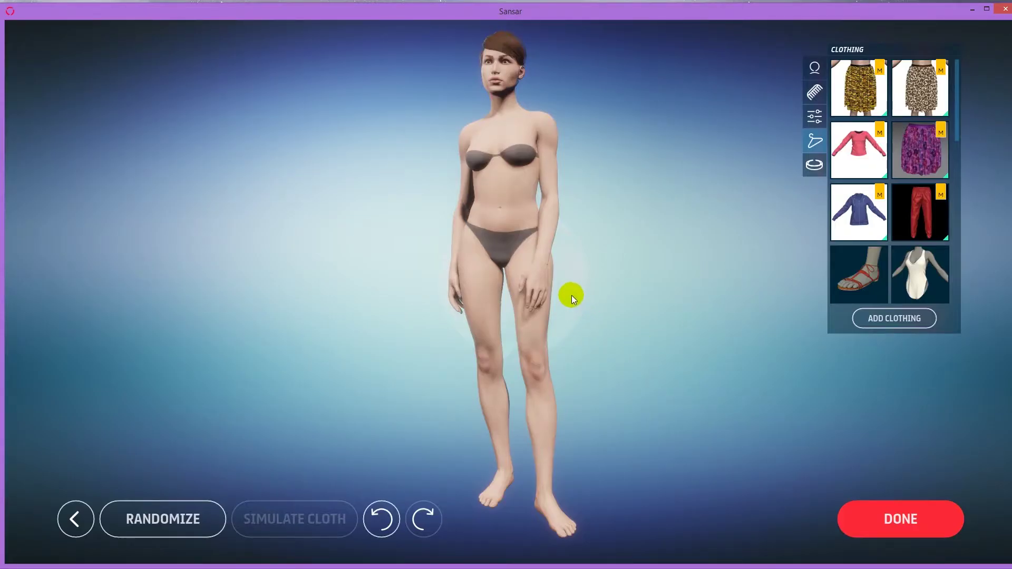
Step: Try the tiger skirt on the avatar, spin it to inspect, then take it off
{"action": "left_click", "coordinate": [873, 85]}
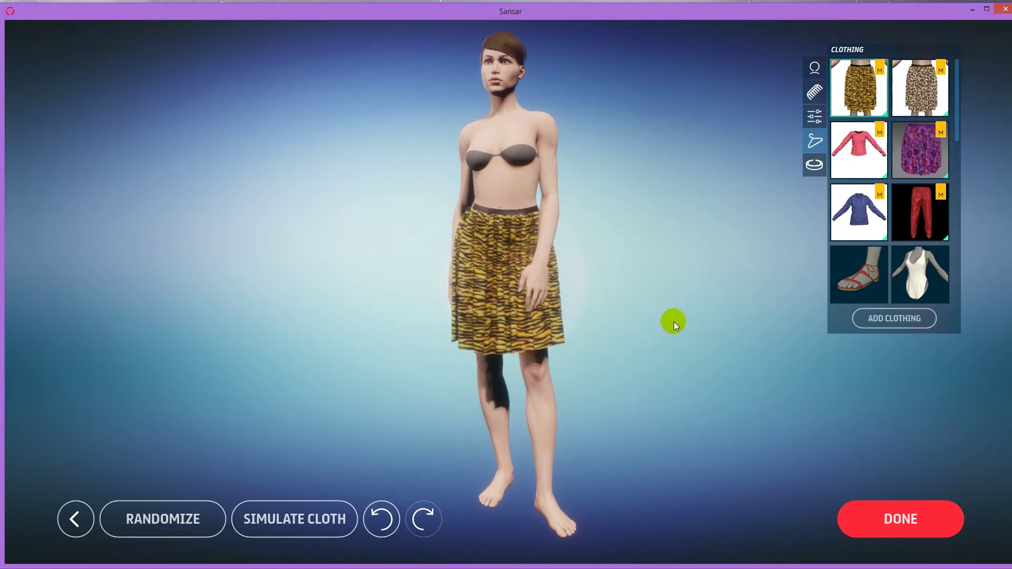
{"action": "mouse_move", "coordinate": [435, 270]}
{"action": "left_mouse_down"}
{"action": "mouse_move", "coordinate": [822, 276]}
{"action": "mouse_move", "coordinate": [447, 269]}
{"action": "left_mouse_up"}
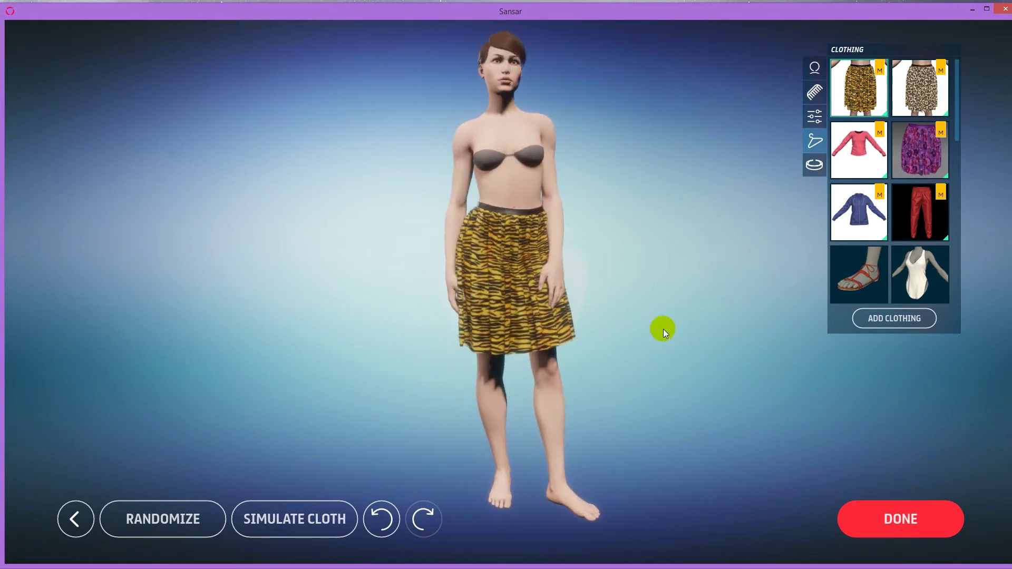
{"action": "left_click", "coordinate": [860, 100]}
Step: Import the Skirt 3 clothing item under the name 'Hot Summer Skirt'
{"action": "left_click", "coordinate": [908, 319]}
{"action": "left_click", "coordinate": [629, 222]}
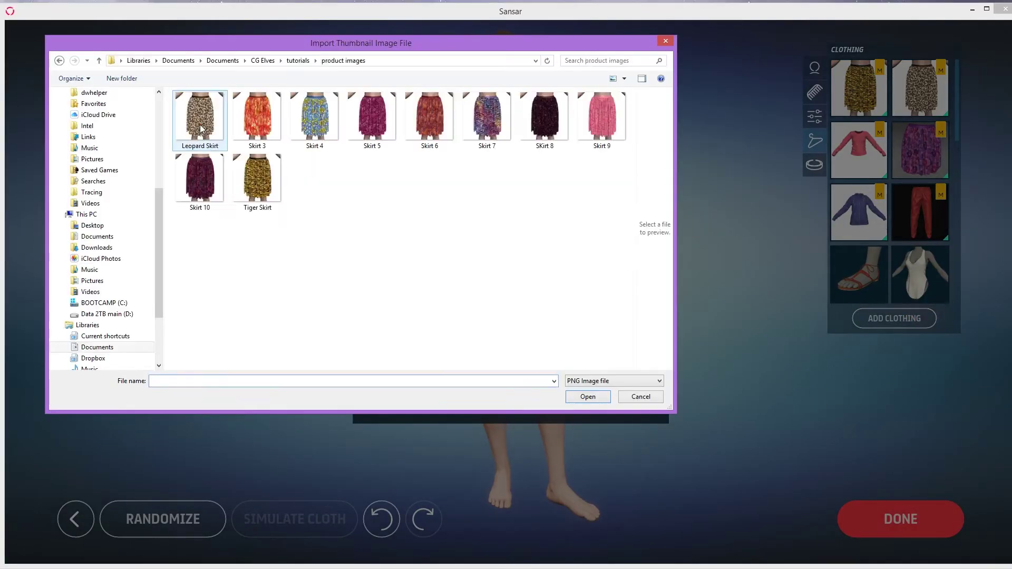
{"action": "double_click", "coordinate": [257, 118]}
{"action": "triple_click", "coordinate": [403, 282]}
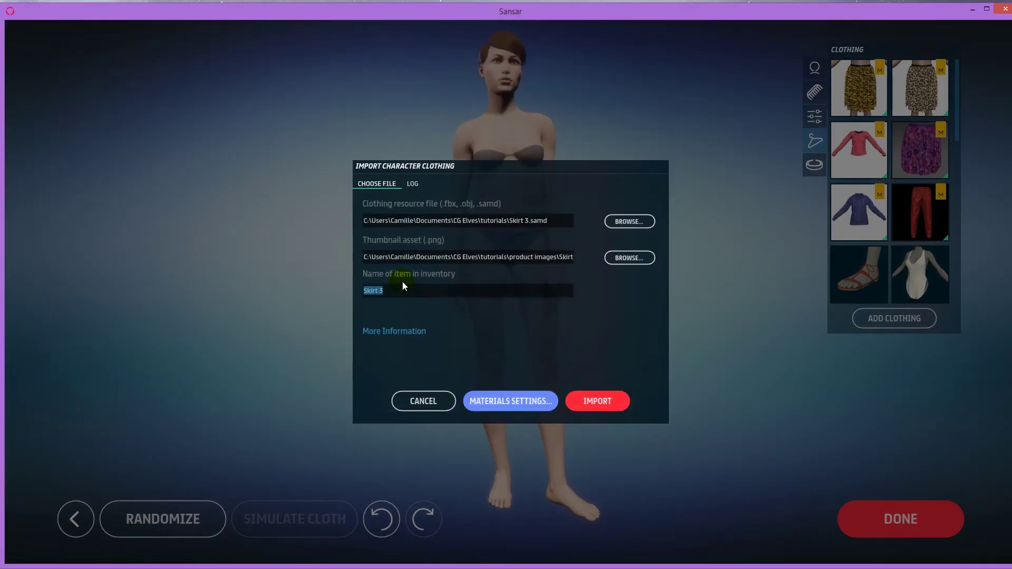
{"action": "type", "text": "Hot Summer Skirt"}
{"action": "left_click", "coordinate": [594, 406]}
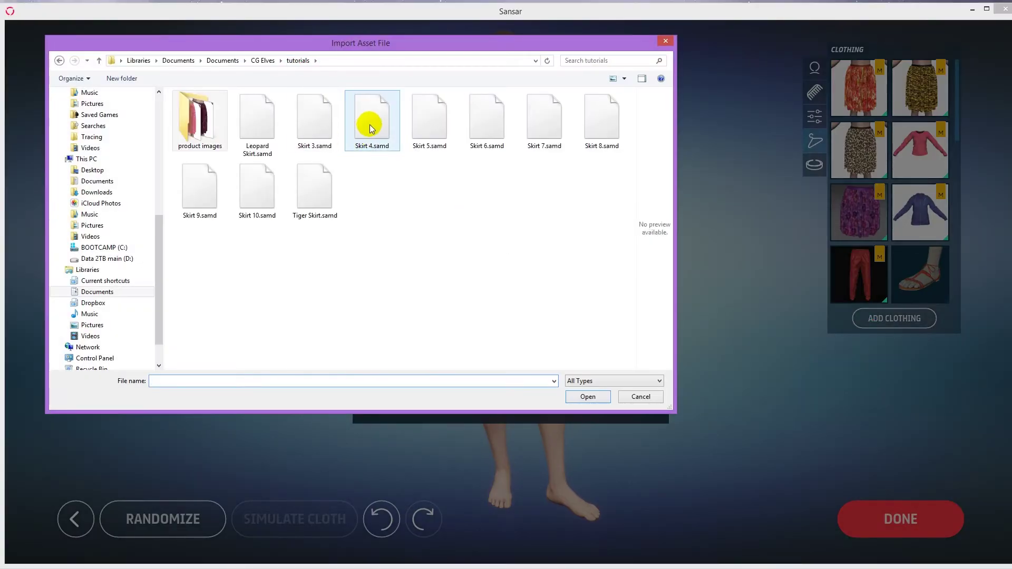
Step: Import Skirt 4.samd with its product image as 'Skirt with Floral Texture'
{"action": "double_click", "coordinate": [369, 123]}
{"action": "left_click", "coordinate": [629, 258]}
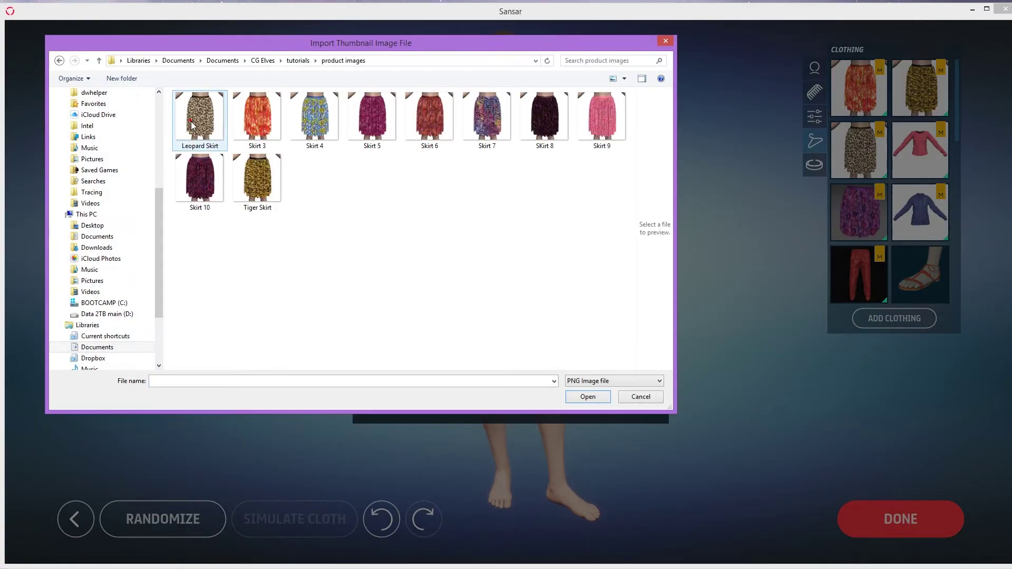
{"action": "double_click", "coordinate": [362, 111]}
{"action": "triple_click", "coordinate": [401, 290]}
{"action": "type", "text": "Skirt with Floral Texture"}
{"action": "left_click", "coordinate": [597, 403]}
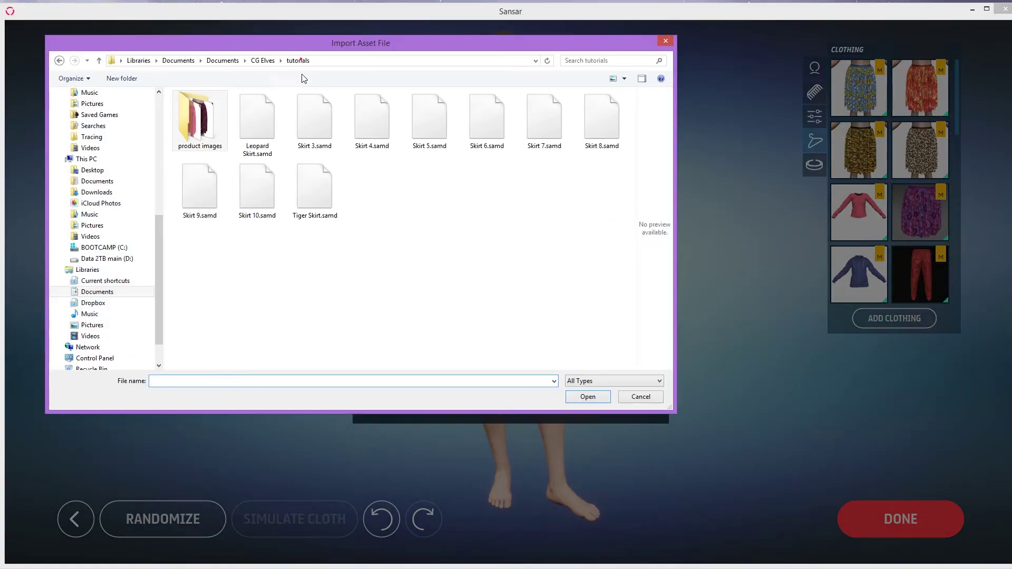
Step: Load Skirt 5.samd named 'Skirt with Pink Floral Texture', then dress the avatar in the first listed skirt
{"action": "double_click", "coordinate": [430, 122]}
{"action": "type", "text": "Ski"}
{"action": "type", "text": "rt with Pink Floral Texture"}
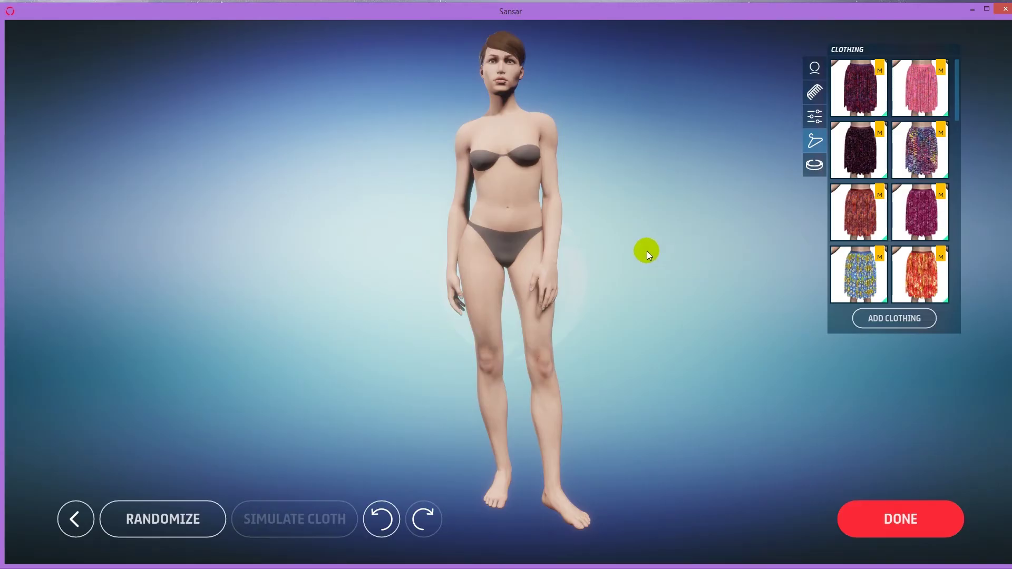
{"action": "left_click", "coordinate": [865, 84]}
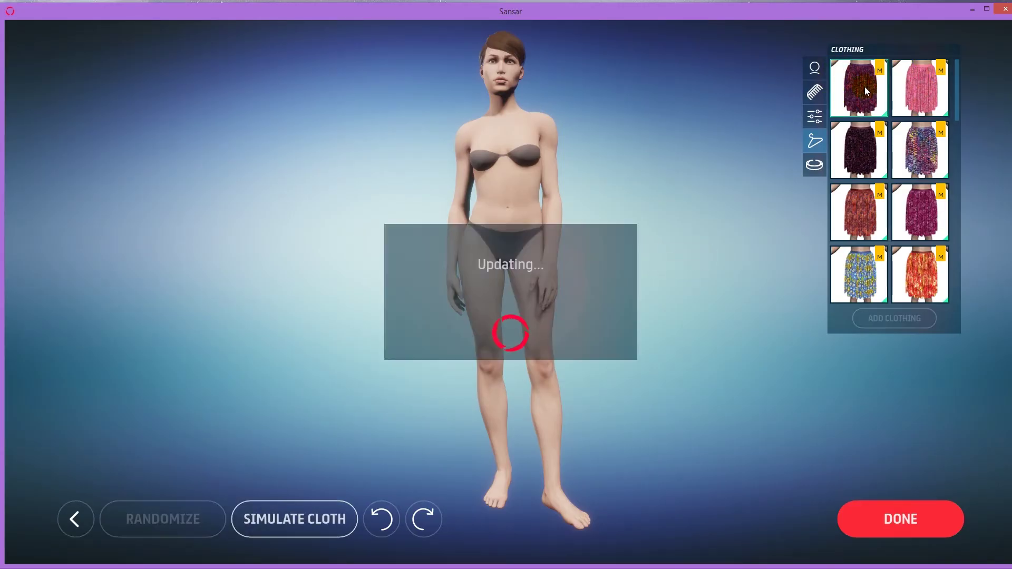
Step: Rotate the avatar to inspect the dark red circle-print skirt from back and front
{"action": "scroll", "coordinate": [583, 280], "scroll_direction": "up", "scroll_amount": 2}
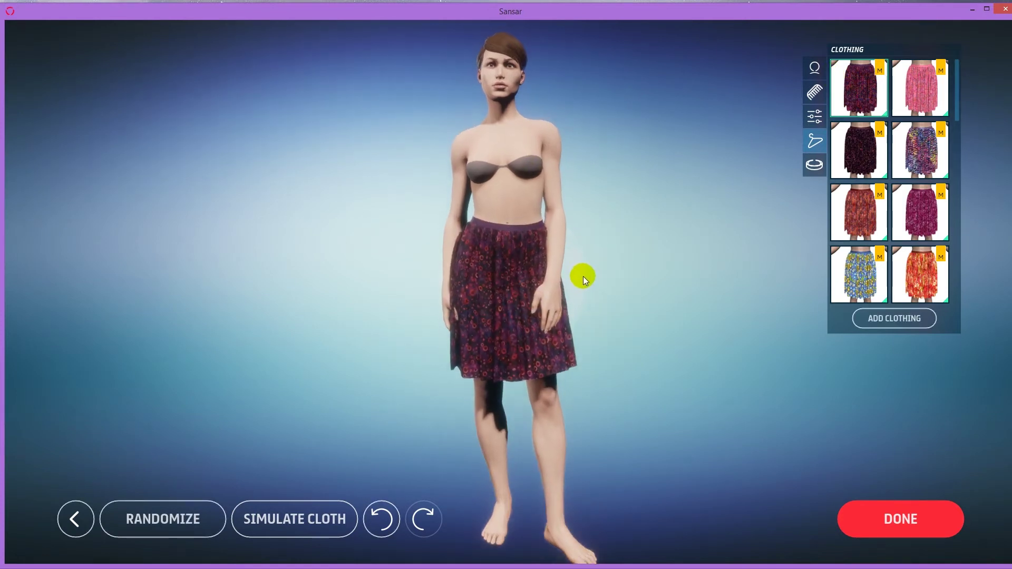
{"action": "left_click_drag", "start_coordinate": [565, 285], "coordinate": [331, 261]}
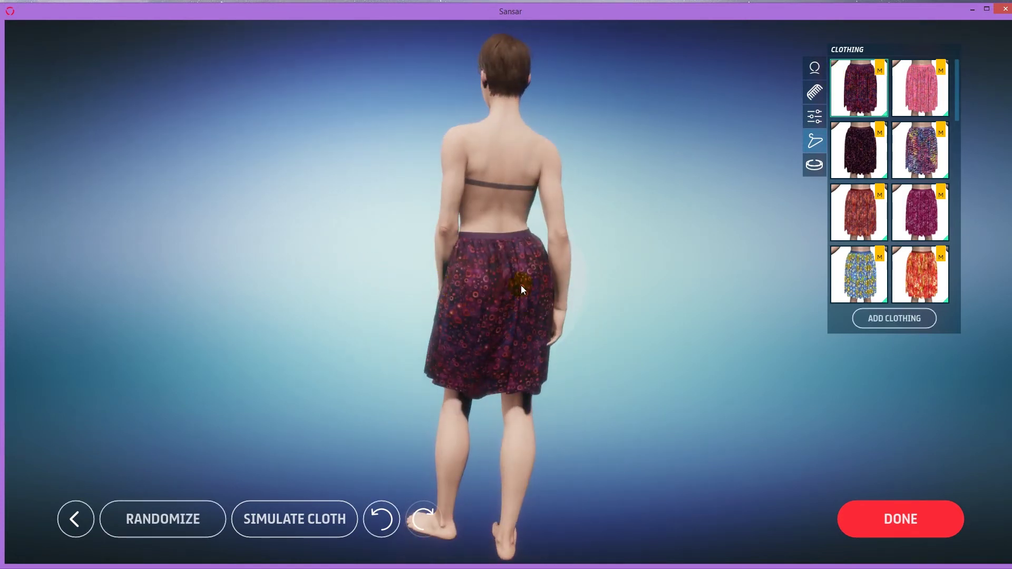
{"action": "left_click_drag", "start_coordinate": [439, 307], "coordinate": [725, 304]}
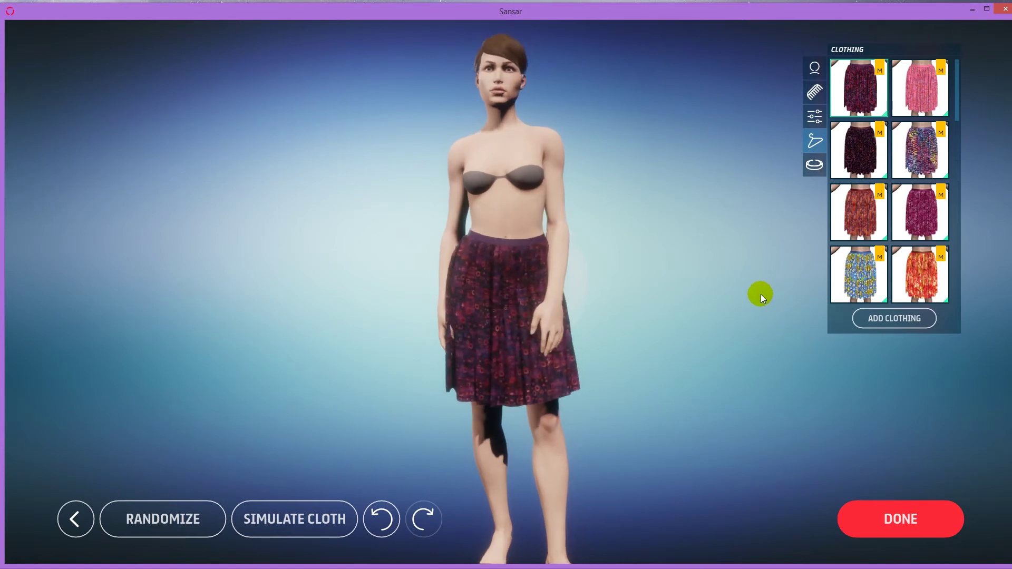
{"action": "left_click_drag", "start_coordinate": [412, 201], "coordinate": [635, 268]}
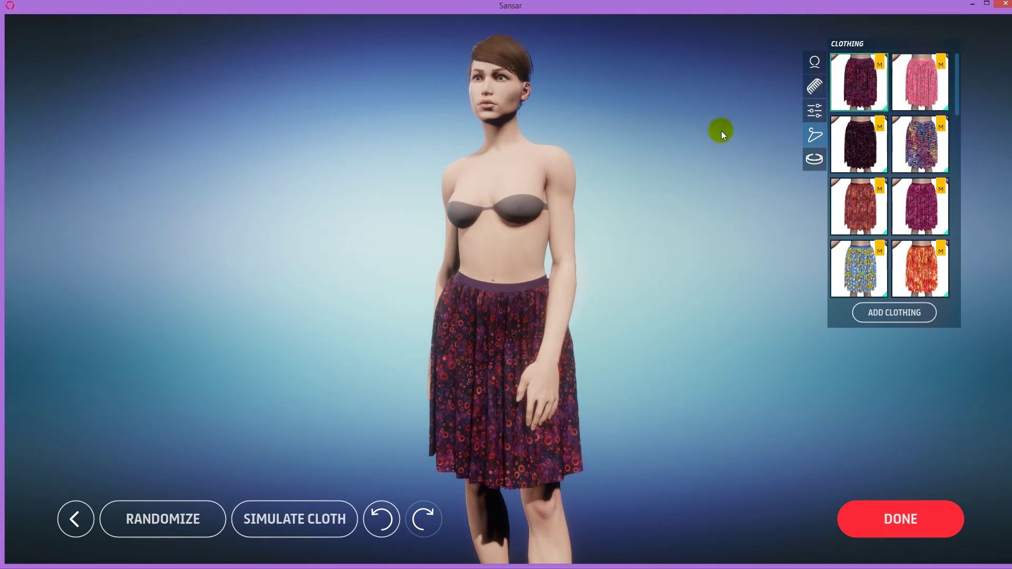
Step: Create a store listing for the worn dark skirt and open it in the web store
{"action": "right_click", "coordinate": [885, 109]}
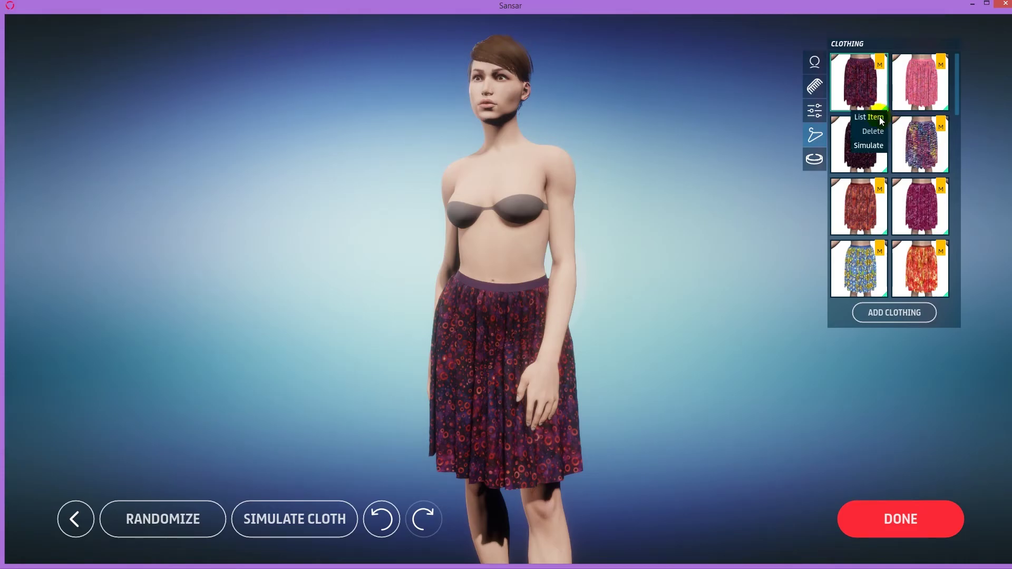
{"action": "left_click", "coordinate": [880, 117]}
{"action": "left_click", "coordinate": [555, 310]}
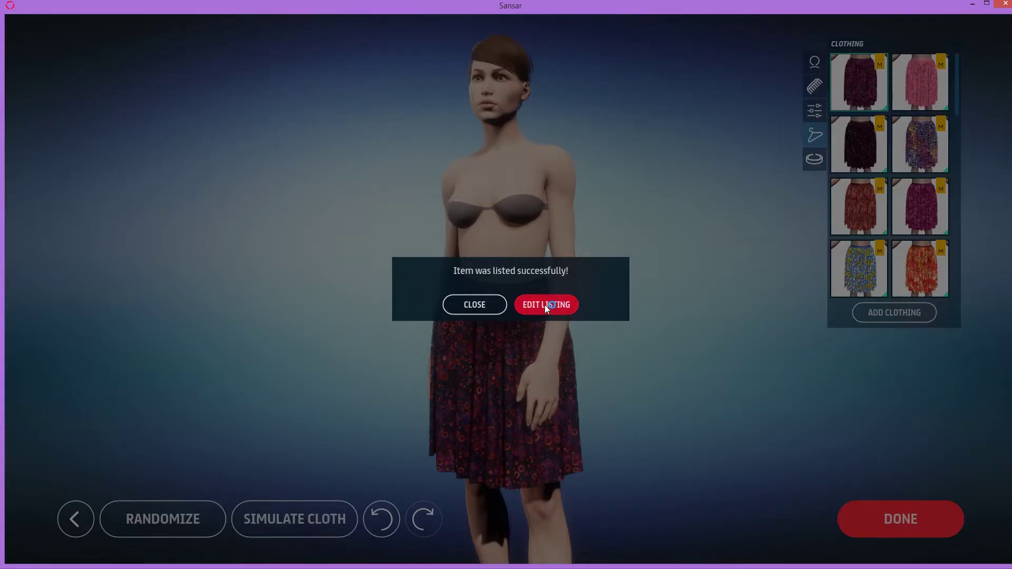
{"action": "left_click", "coordinate": [545, 304]}
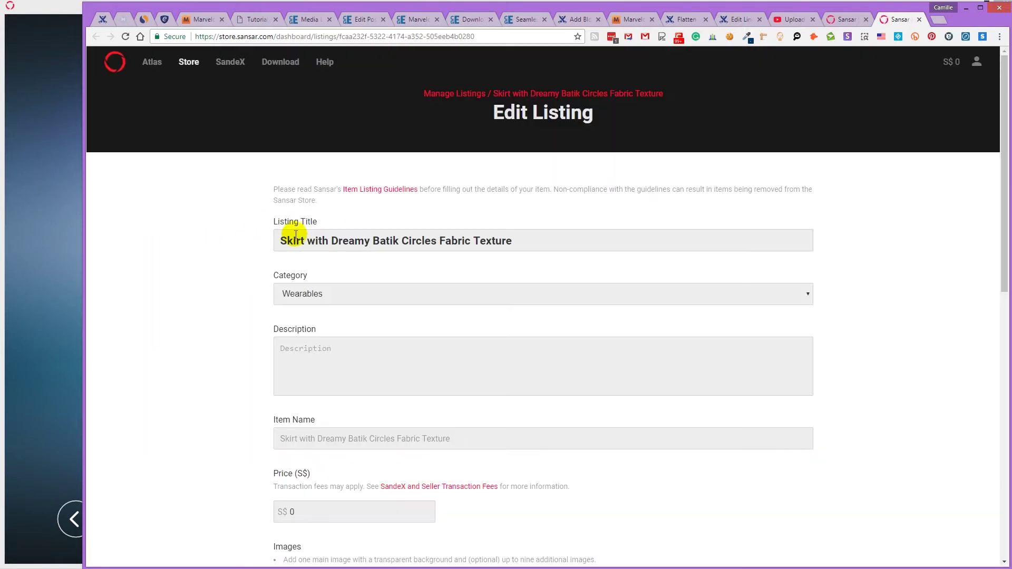
{"action": "left_click", "coordinate": [30, 271]}
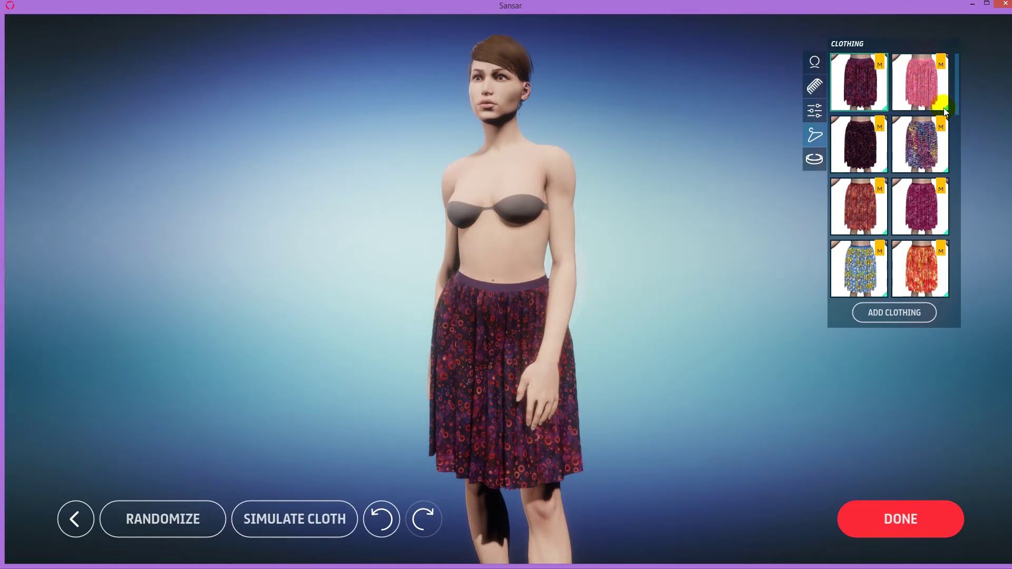
Step: Create store listings for the pink skirt and the dark skirt, opening the edit page
{"action": "right_click", "coordinate": [944, 108]}
{"action": "left_click", "coordinate": [945, 116]}
{"action": "right_click", "coordinate": [887, 170]}
{"action": "left_click", "coordinate": [549, 309]}
{"action": "left_click", "coordinate": [554, 306]}
Step: Start a listing for the floral-texture skirt and close the avatar editor
{"action": "right_click", "coordinate": [944, 174]}
{"action": "left_click", "coordinate": [869, 242]}
{"action": "left_click", "coordinate": [1005, 3]}
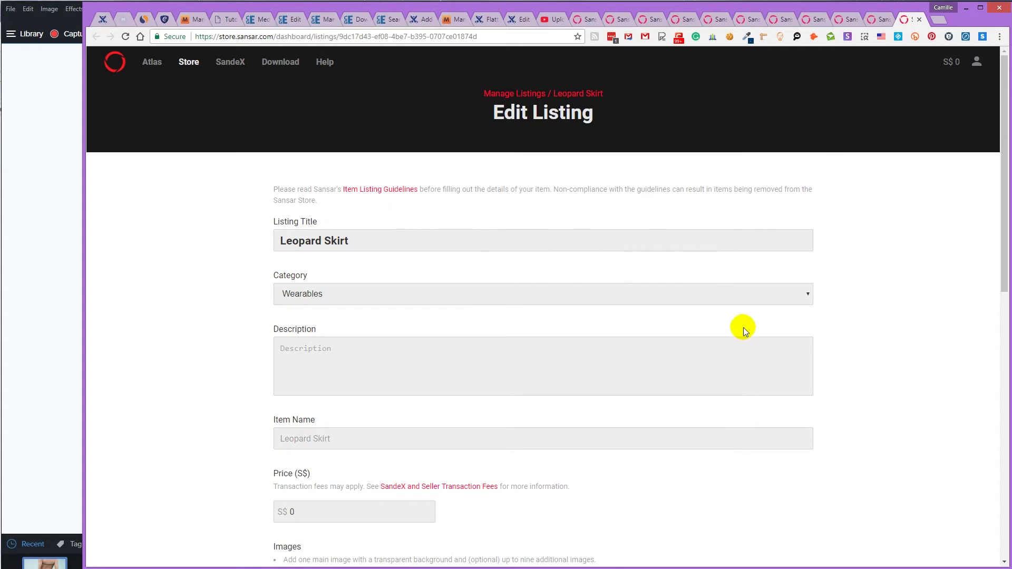
Step: Prefix the batik-circles skirt's listing title with 'Dynamic' and paste in its description
{"action": "left_click", "coordinate": [582, 20]}
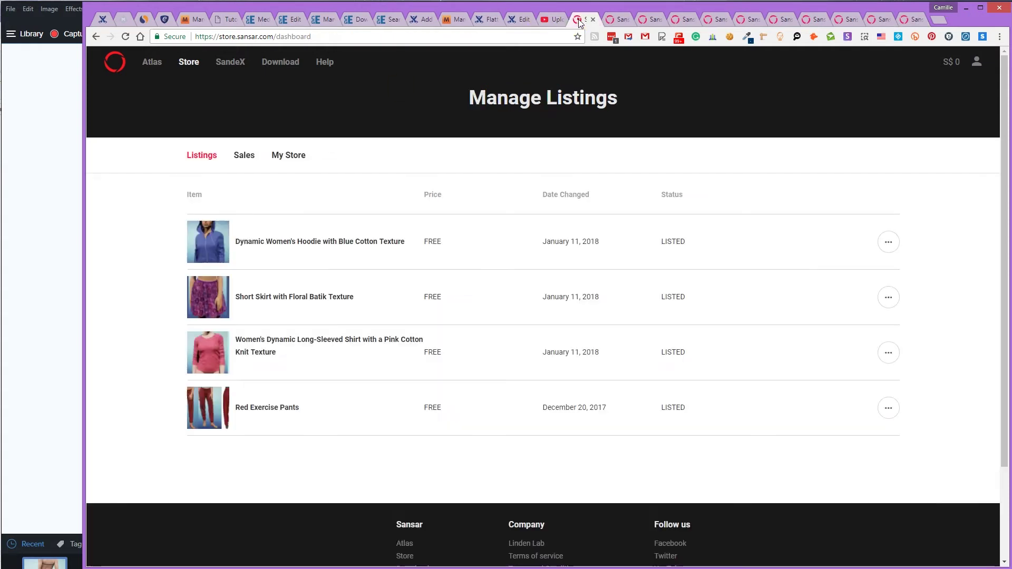
{"action": "left_click", "coordinate": [611, 21]}
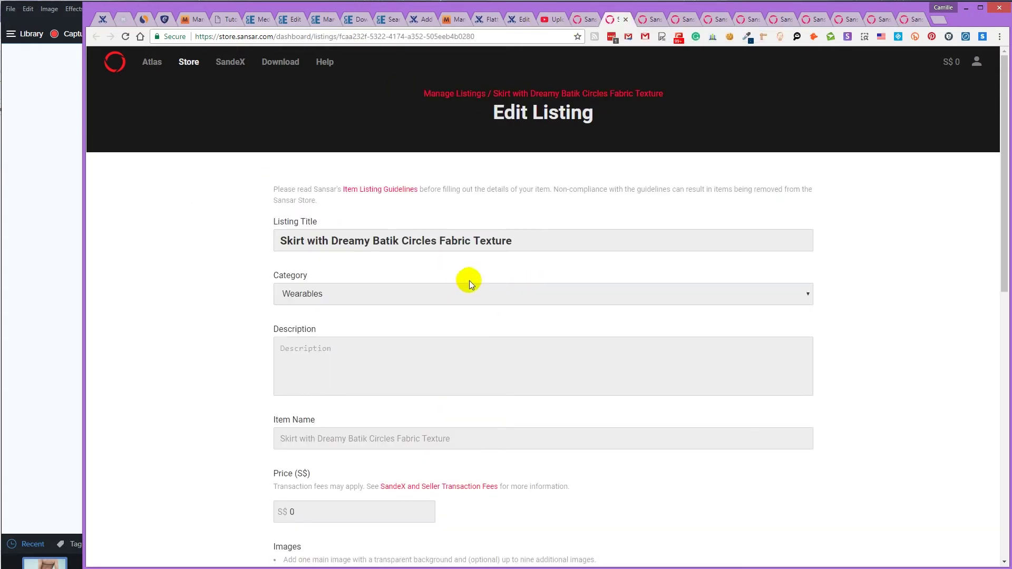
{"action": "left_click", "coordinate": [279, 241]}
{"action": "type", "text": "Dynamic"}
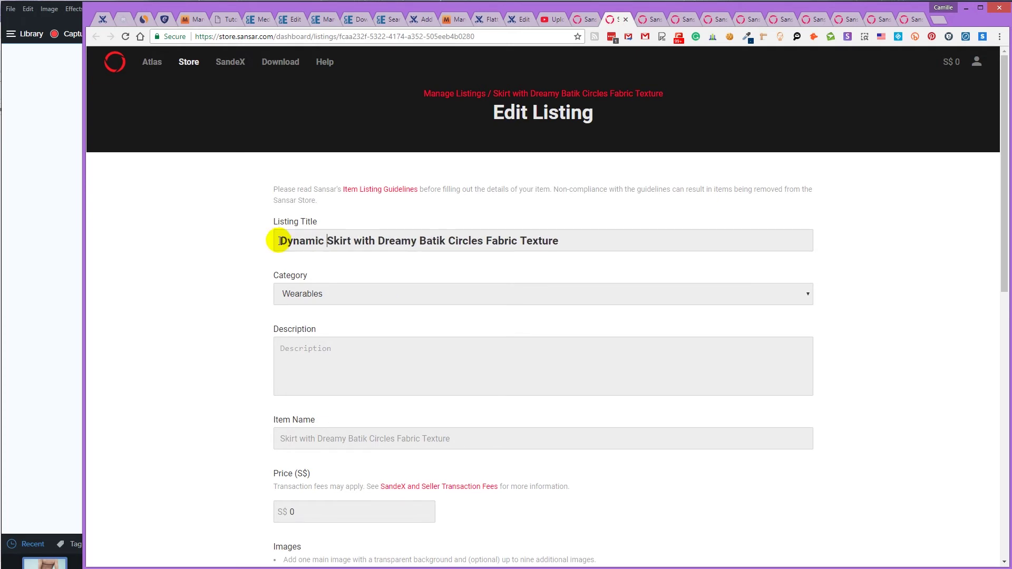
{"action": "left_click", "coordinate": [385, 346]}
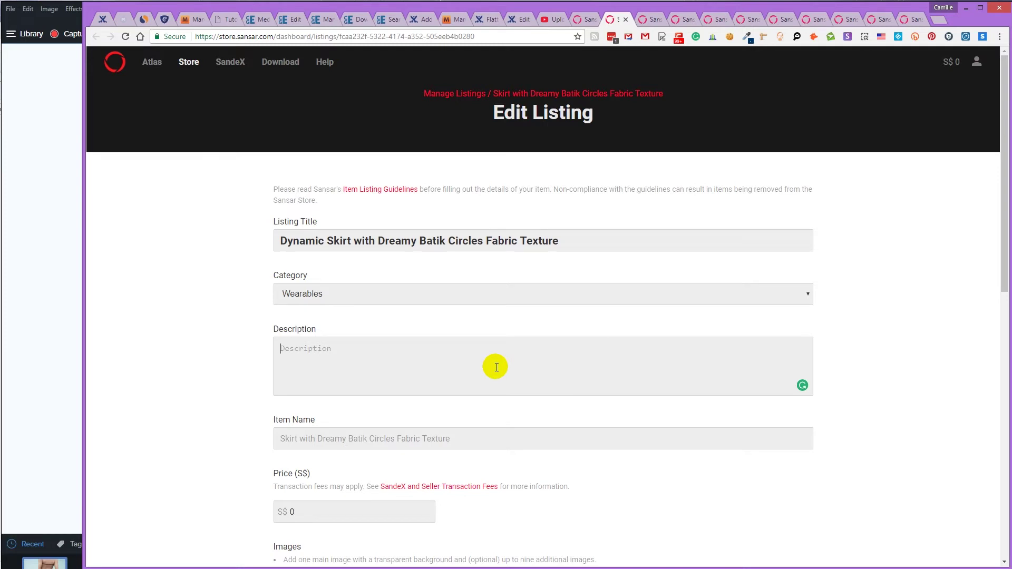
{"action": "type", "text": "Dynamic Knee-length Skirt with Dreamy Batik Circles Fabric Texture. Created in Marvelous Designer."}
Step: Add Skirt 10 as the listing's main image and tick List this item
{"action": "scroll", "coordinate": [583, 369], "scroll_direction": "down", "scroll_amount": 7}
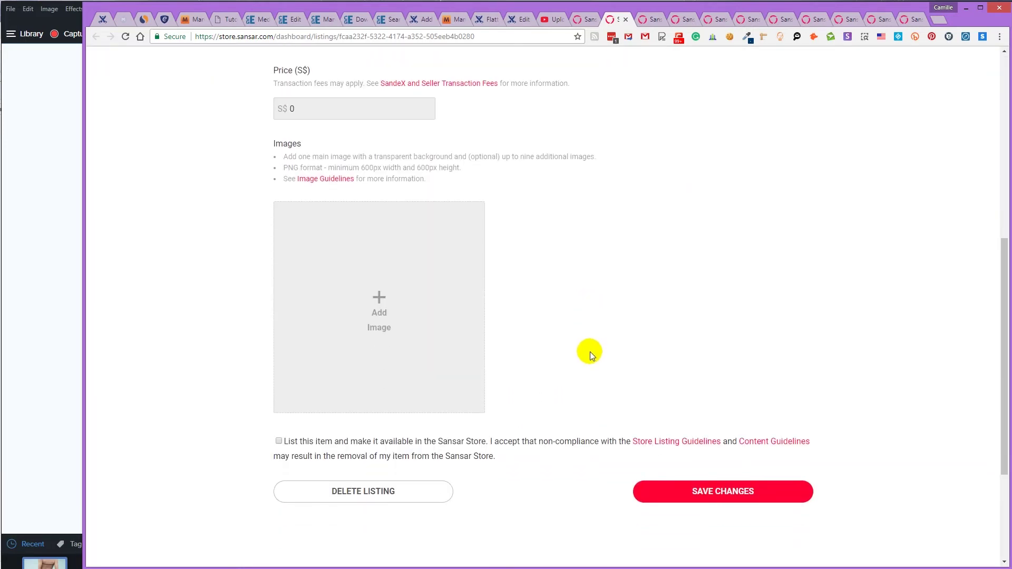
{"action": "left_click", "coordinate": [362, 334]}
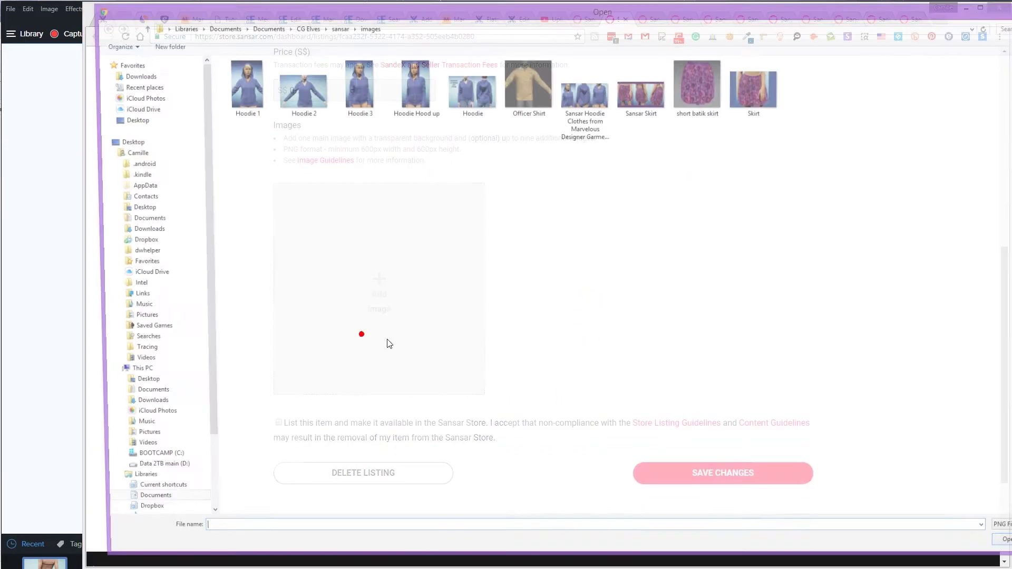
{"action": "left_click", "coordinate": [702, 176]}
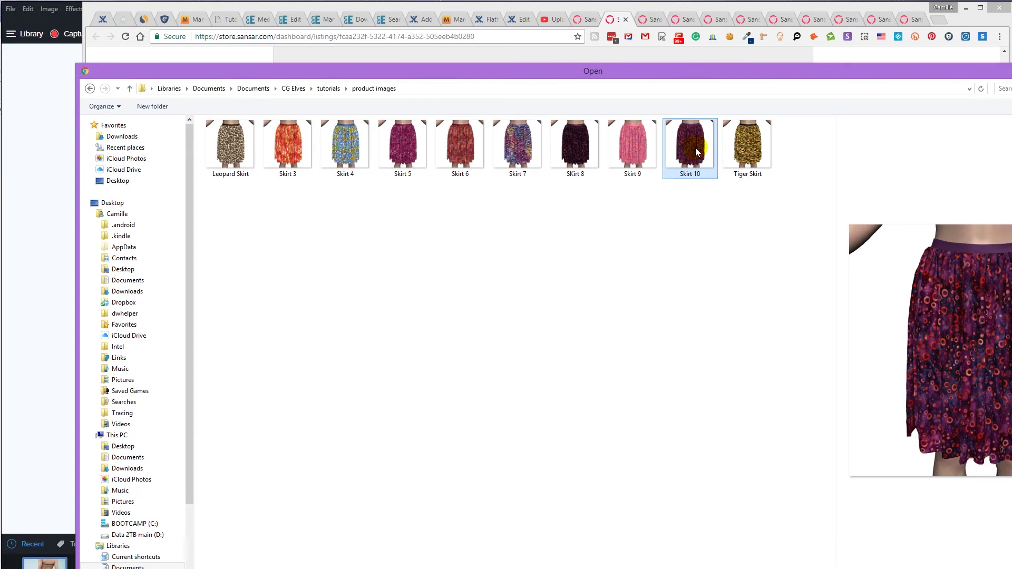
{"action": "double_click", "coordinate": [696, 152]}
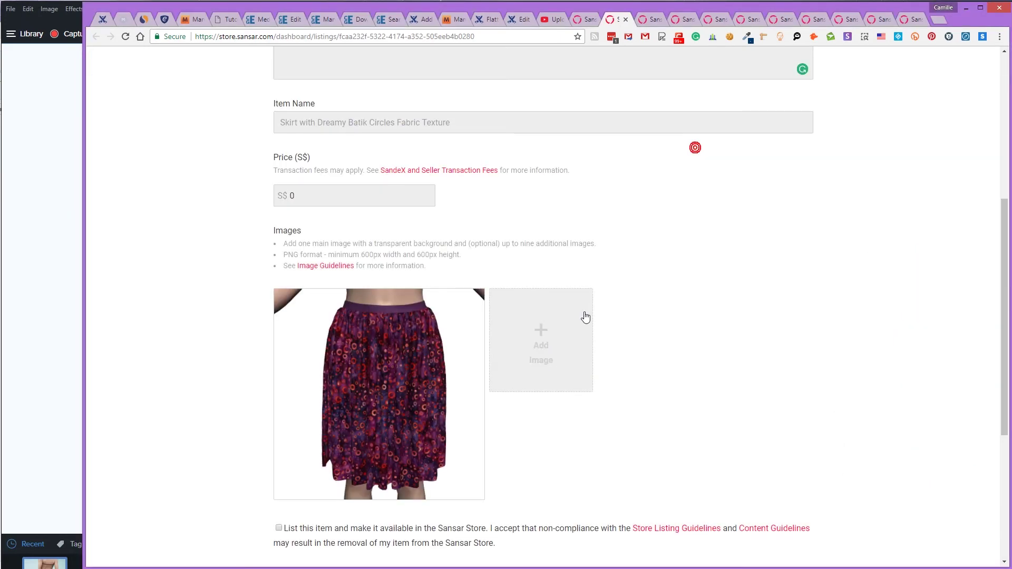
{"action": "scroll", "coordinate": [583, 316], "scroll_direction": "down", "scroll_amount": 1}
{"action": "left_click", "coordinate": [278, 370]}
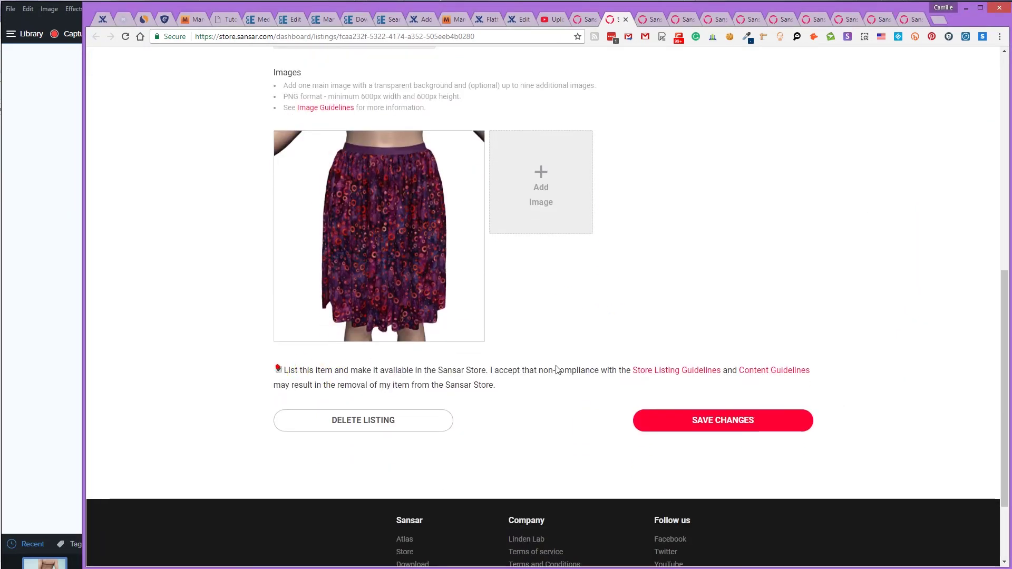
{"action": "scroll", "coordinate": [516, 318], "scroll_direction": "up", "scroll_amount": 4}
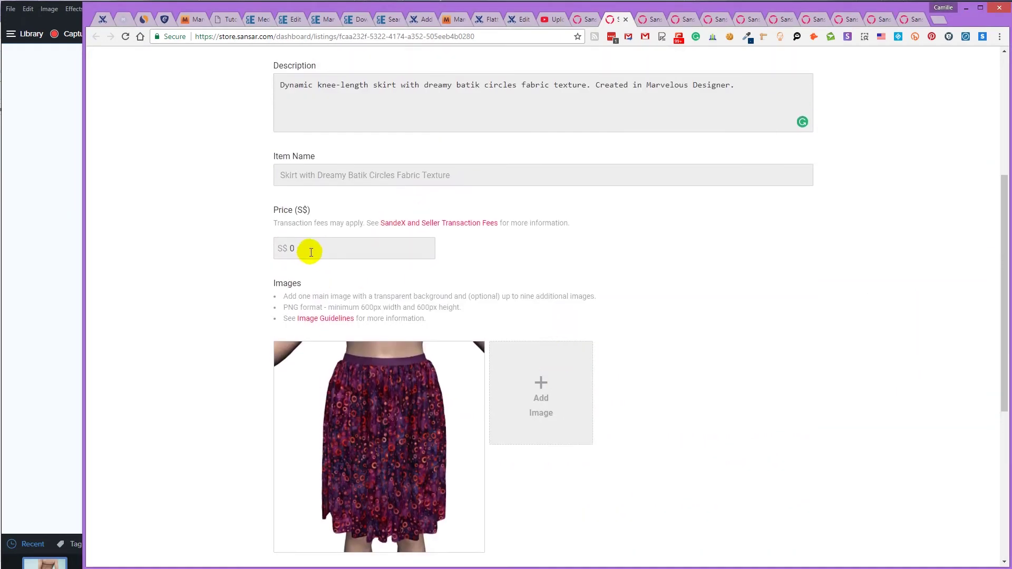
{"action": "scroll", "coordinate": [633, 327], "scroll_direction": "down", "scroll_amount": 5}
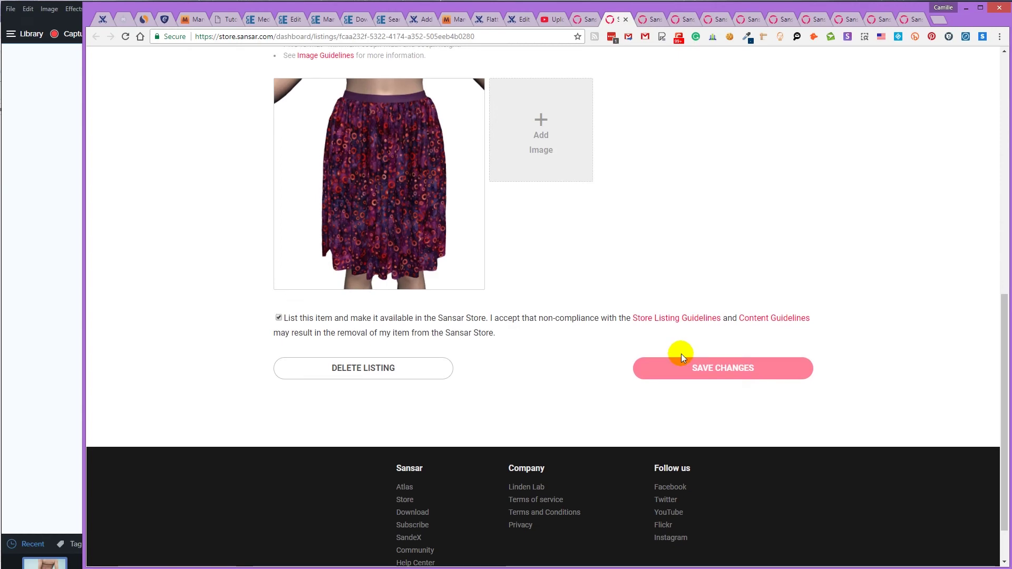
Step: Save the Dynamic skirt listing, check it shows as listed, then move to the pink floral batik edit page
{"action": "left_click", "coordinate": [681, 354]}
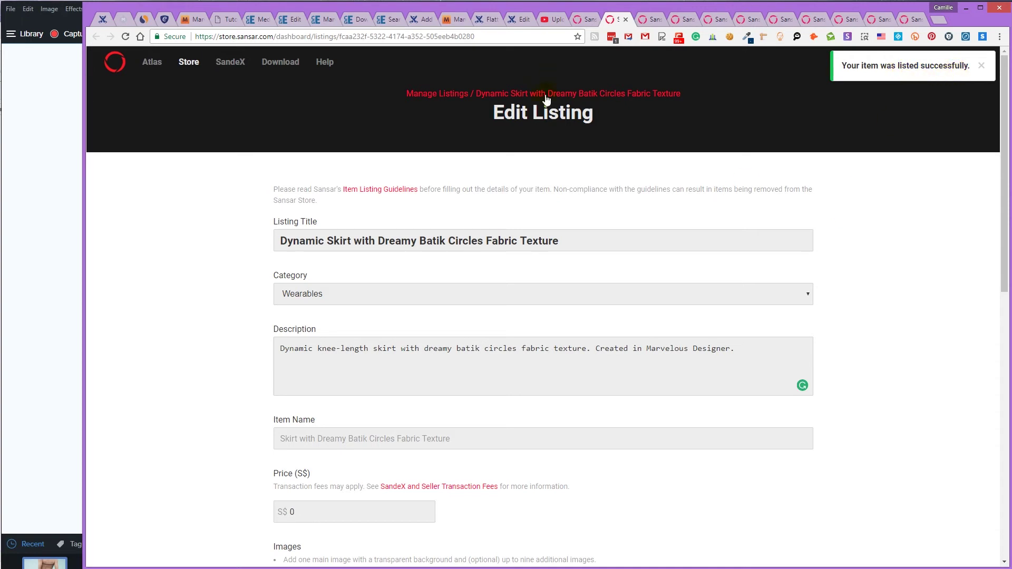
{"action": "left_click", "coordinate": [448, 94]}
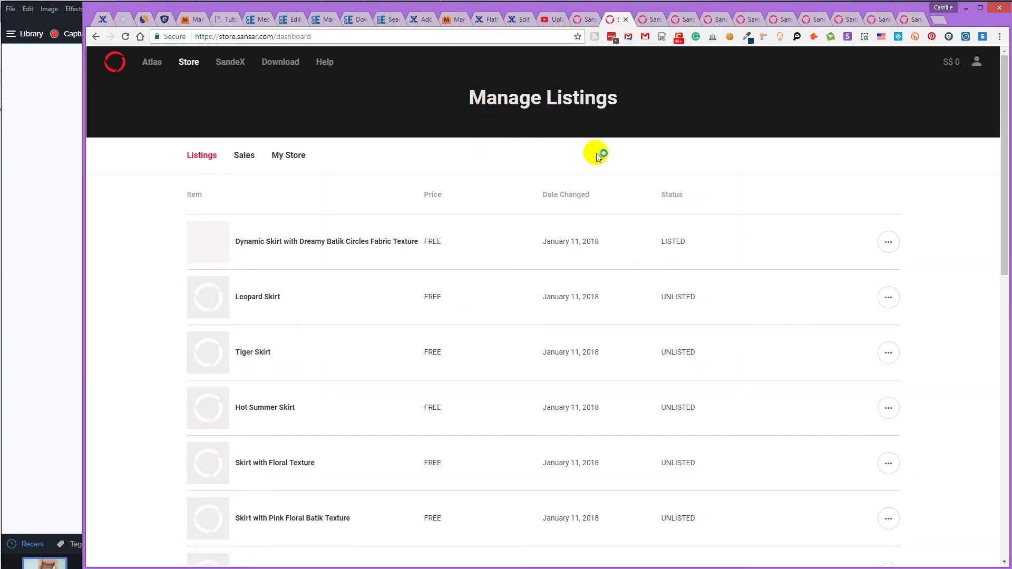
{"action": "scroll", "coordinate": [596, 153], "scroll_direction": "down", "scroll_amount": 1}
{"action": "scroll", "coordinate": [596, 153], "scroll_direction": "up", "scroll_amount": 1}
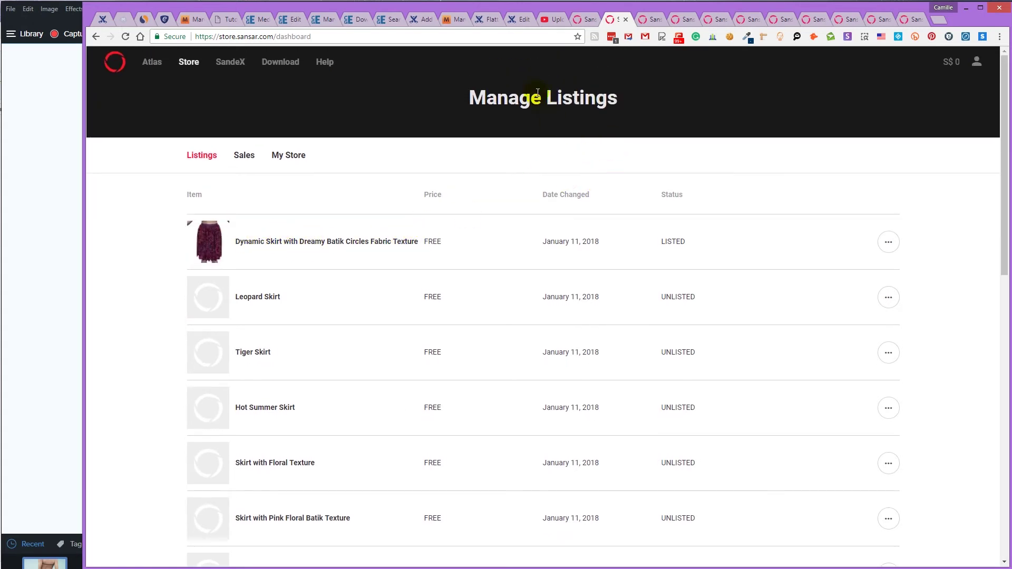
{"action": "left_click", "coordinate": [626, 20]}
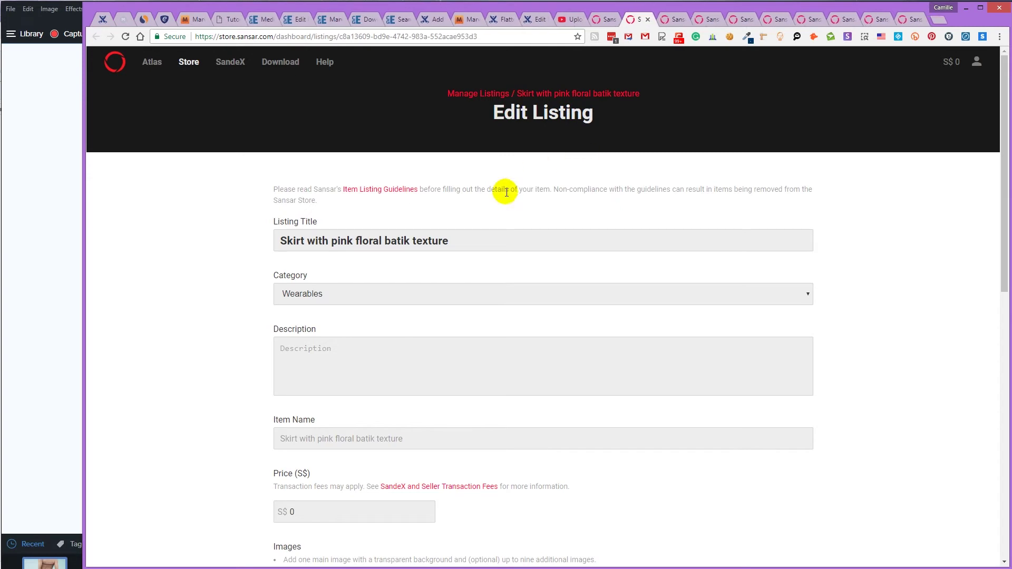
Step: Give the pink floral skirt a 'floral abti' description, its product image and a 'Marvelous' title prefix
{"action": "left_click", "coordinate": [375, 353]}
{"action": "type", "text": "Dynamic knee-length skirt with pink floral batik fabric texture. Created in Marvelous Designer."}
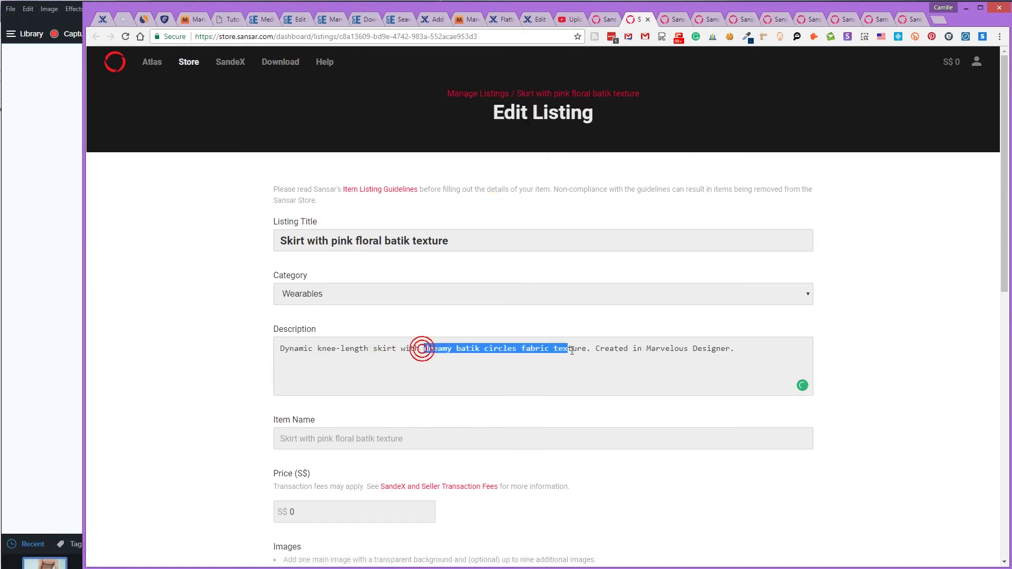
{"action": "left_click_drag", "start_coordinate": [447, 349], "coordinate": [504, 349]}
{"action": "key", "text": "BackSpace"}
{"action": "type", "text": "floral abti"}
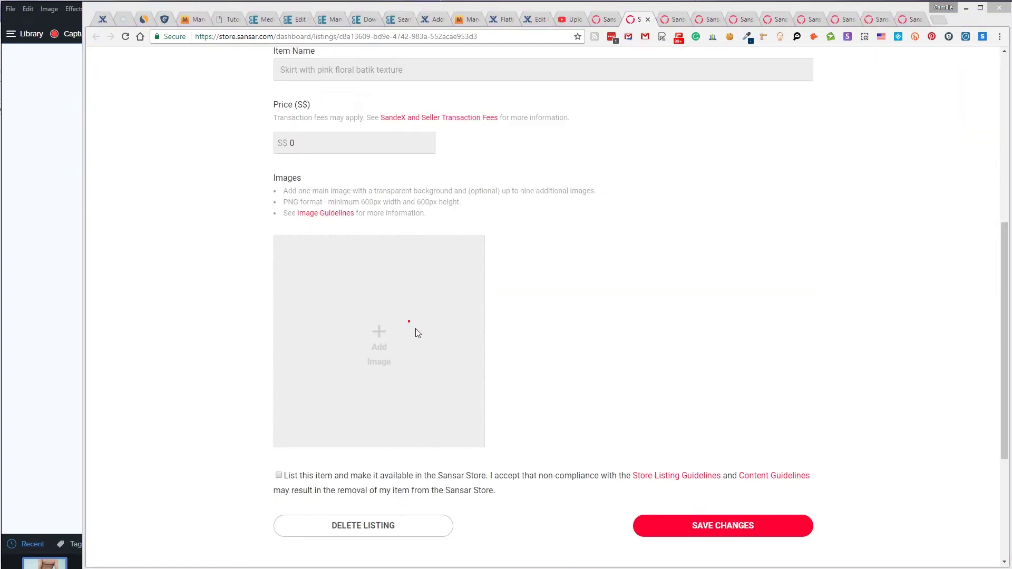
{"action": "left_click", "coordinate": [413, 332]}
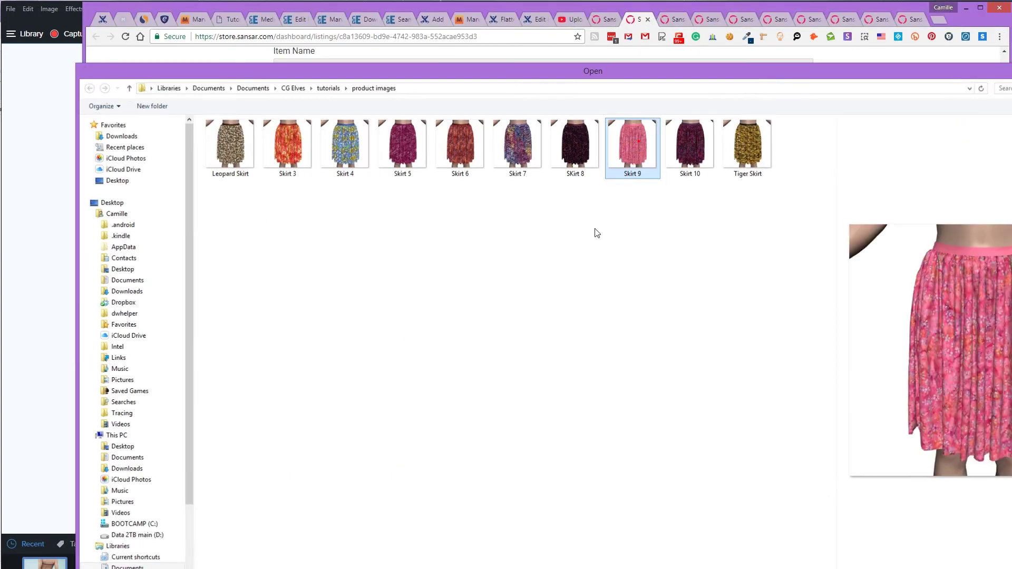
{"action": "double_click", "coordinate": [640, 142]}
{"action": "scroll", "coordinate": [562, 389], "scroll_direction": "up", "scroll_amount": 4}
{"action": "scroll", "coordinate": [422, 317], "scroll_direction": "up", "scroll_amount": 3}
{"action": "left_click", "coordinate": [285, 242]}
{"action": "type", "text": "Marvelous Skirt with pink floral batik texture"}
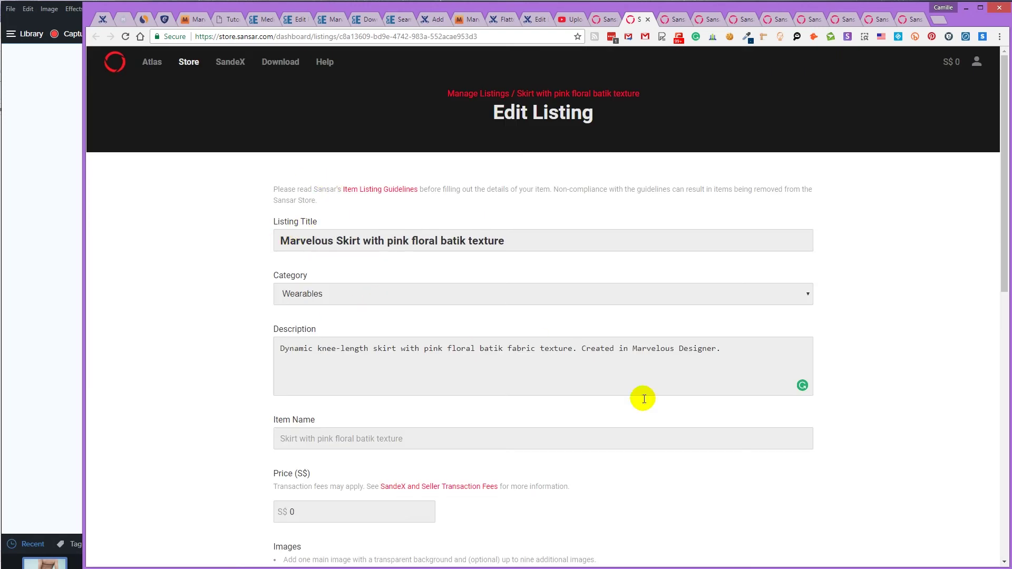
Step: Set the dark floral skirt's description to 'dark floral batik', prefix its title 'Marvelous', add an image
{"action": "scroll", "coordinate": [723, 321], "scroll_direction": "down", "scroll_amount": 5}
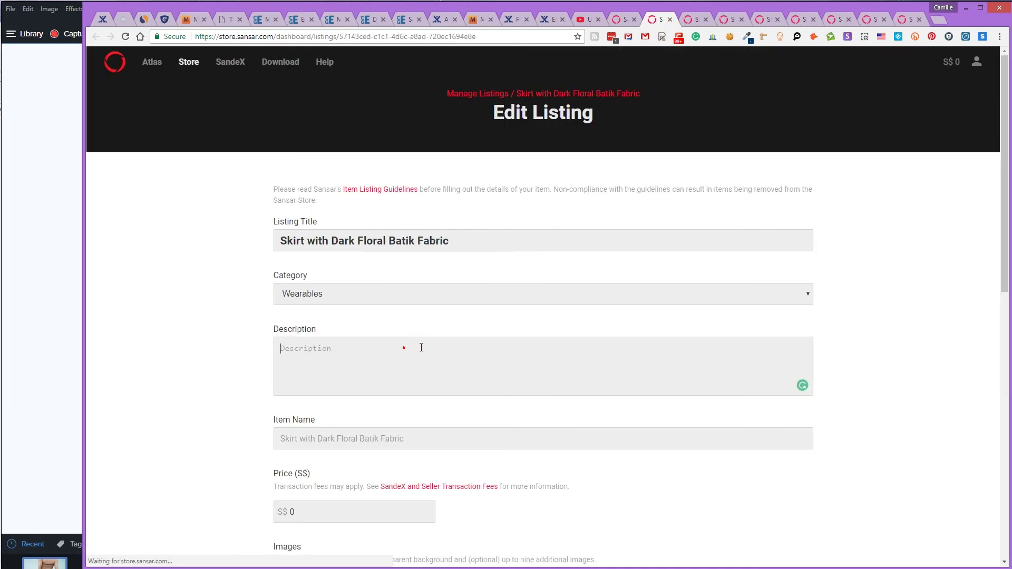
{"action": "left_click_drag", "start_coordinate": [424, 349], "coordinate": [518, 347]}
{"action": "type", "text": "dark floral batik"}
{"action": "left_click", "coordinate": [283, 240]}
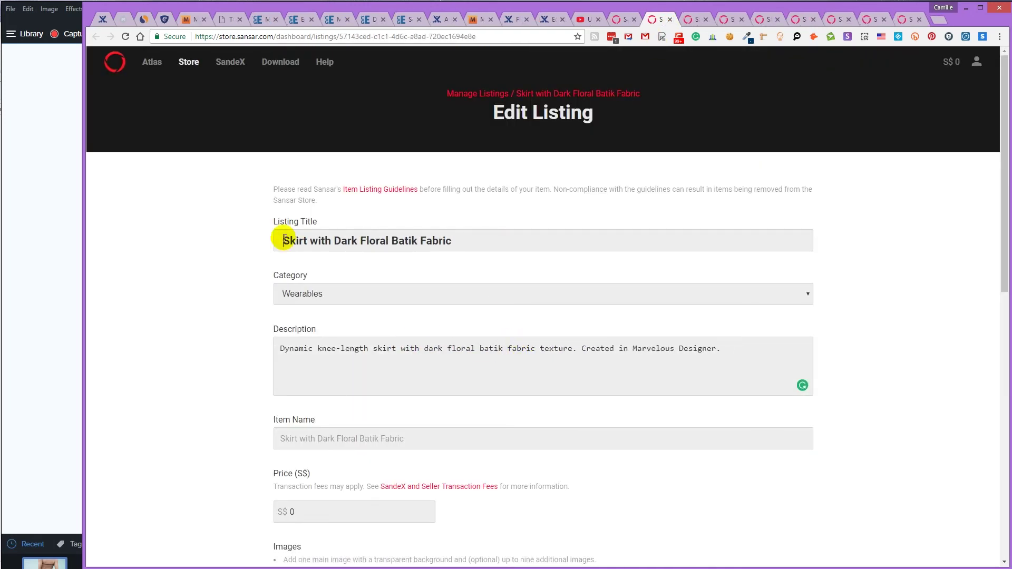
{"action": "type", "text": "Marvelous"}
{"action": "scroll", "coordinate": [194, 324], "scroll_direction": "down", "scroll_amount": 8}
{"action": "left_click", "coordinate": [341, 294]}
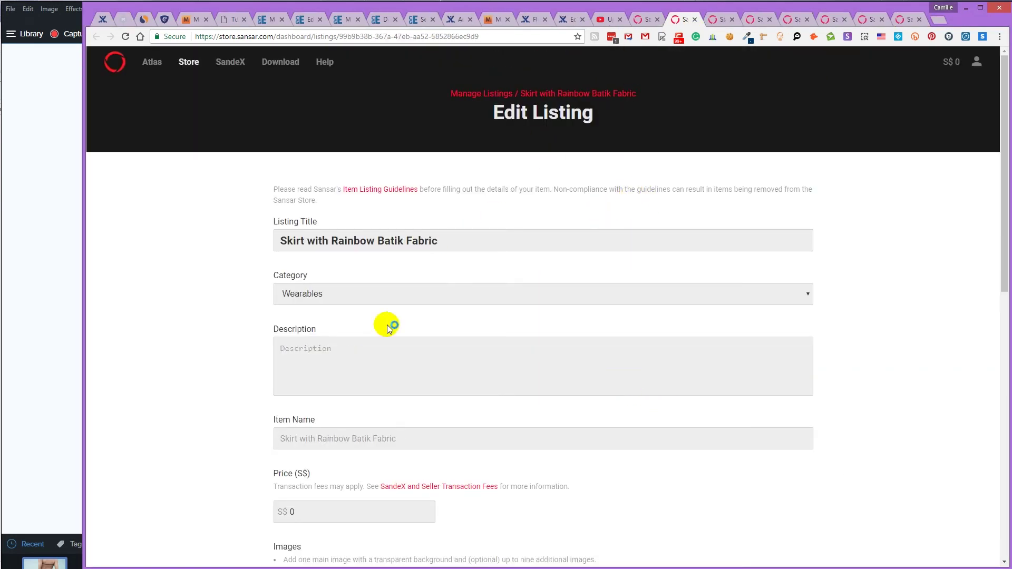
Step: Set the rainbow skirt's description to 'magical rainbow batik' and prefix its title with 'Marvelous'
{"action": "left_click_drag", "start_coordinate": [424, 349], "coordinate": [515, 350]}
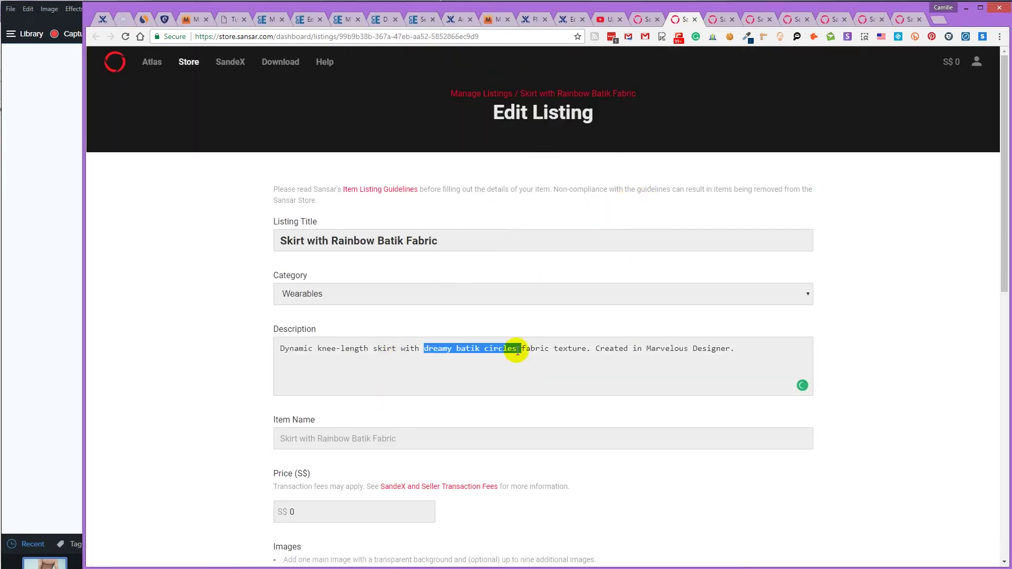
{"action": "type", "text": "magical rainbow batik"}
{"action": "left_click", "coordinate": [282, 241]}
{"action": "type", "text": "Marvelous"}
{"action": "scroll", "coordinate": [518, 368], "scroll_direction": "down", "scroll_amount": 3}
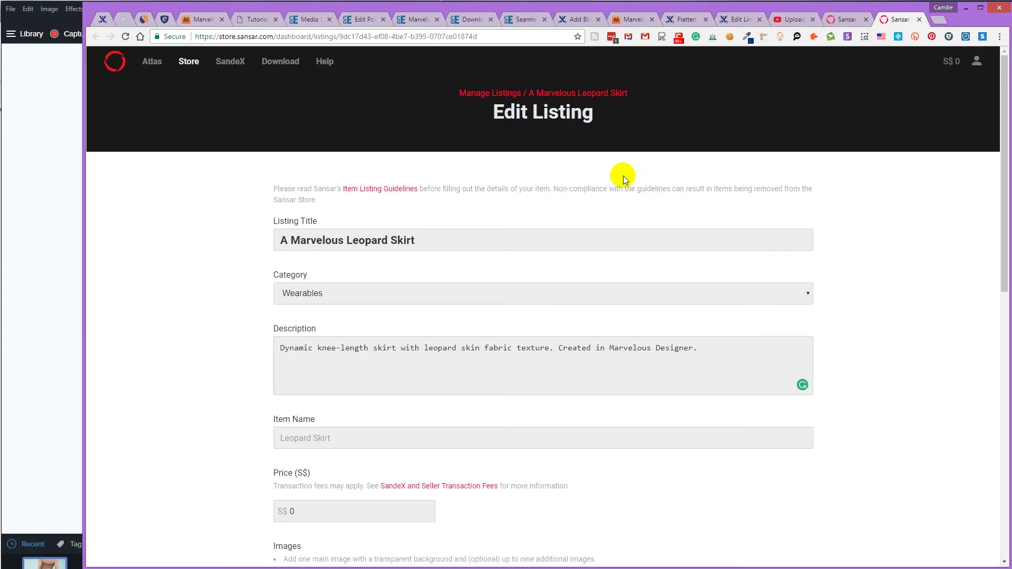
{"action": "left_click", "coordinate": [486, 95]}
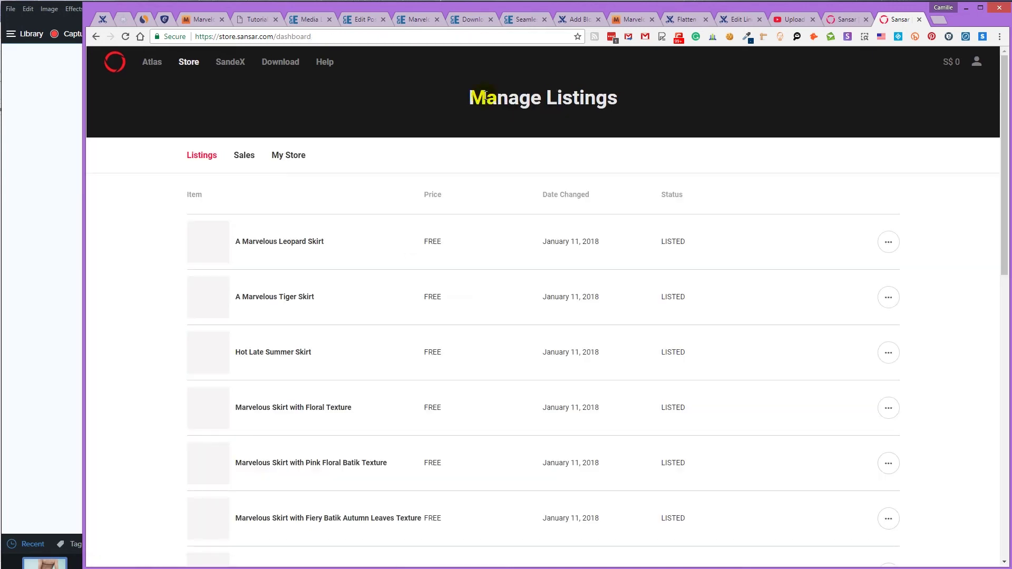
Step: Review the Manage Listings page, checking the pink floral skirt listing's actions
{"action": "left_click", "coordinate": [977, 63]}
{"action": "left_click", "coordinate": [918, 164]}
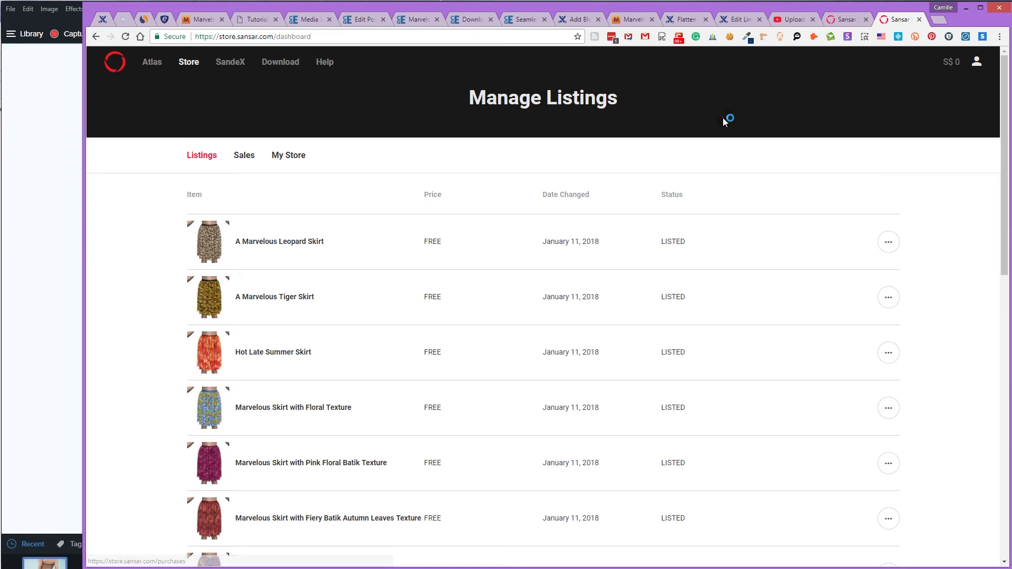
{"action": "scroll", "coordinate": [759, 187], "scroll_direction": "down", "scroll_amount": 8}
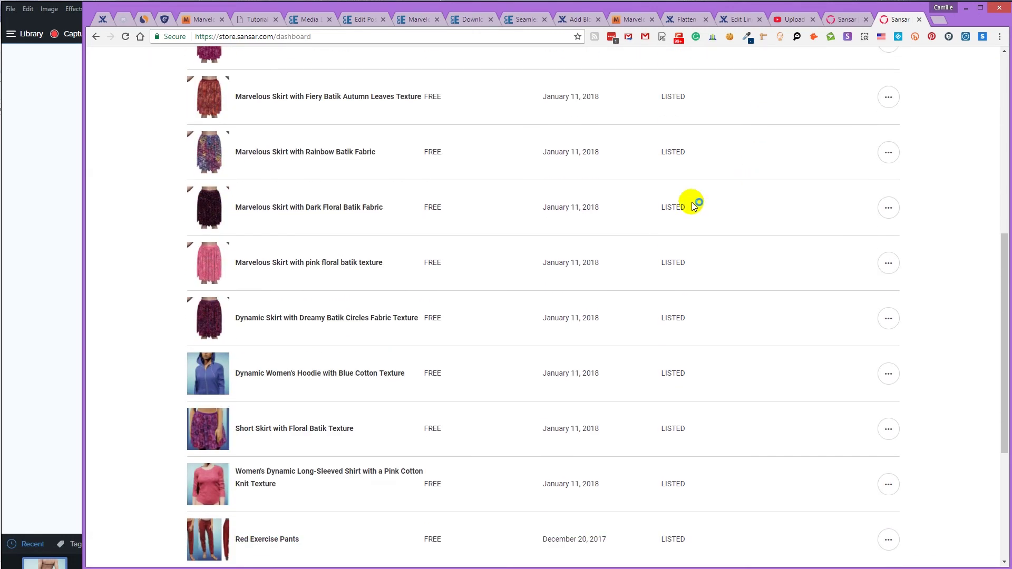
{"action": "left_click", "coordinate": [889, 263]}
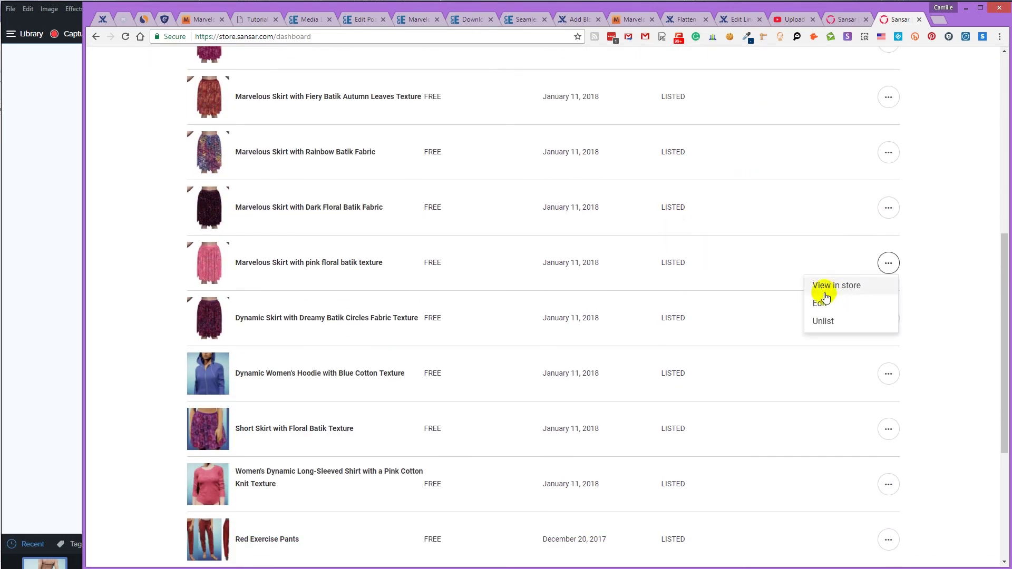
{"action": "left_click", "coordinate": [945, 287]}
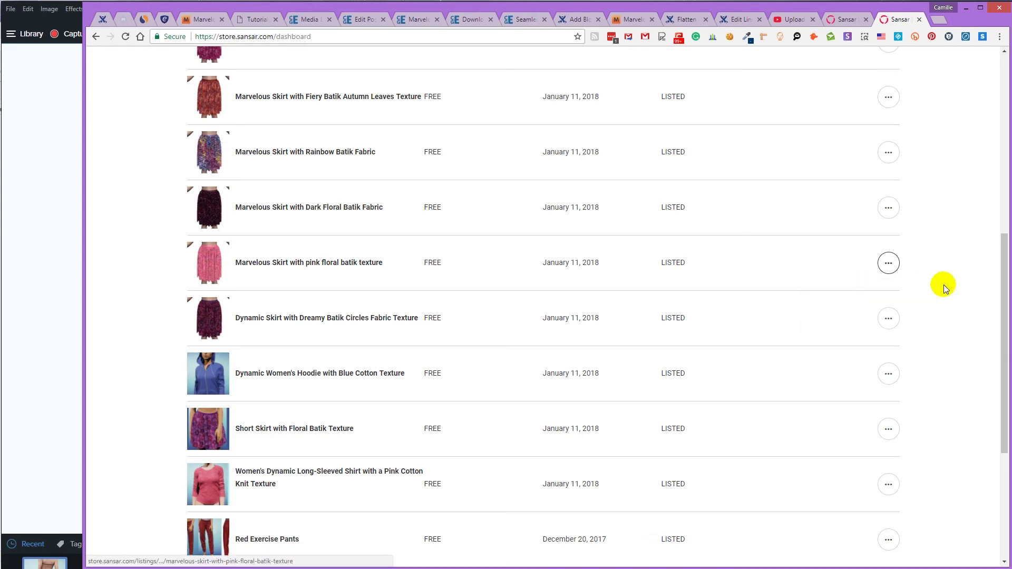
{"action": "scroll", "coordinate": [945, 288], "scroll_direction": "up", "scroll_amount": 10}
Step: Browse through the store's sales history
{"action": "left_click", "coordinate": [248, 101]}
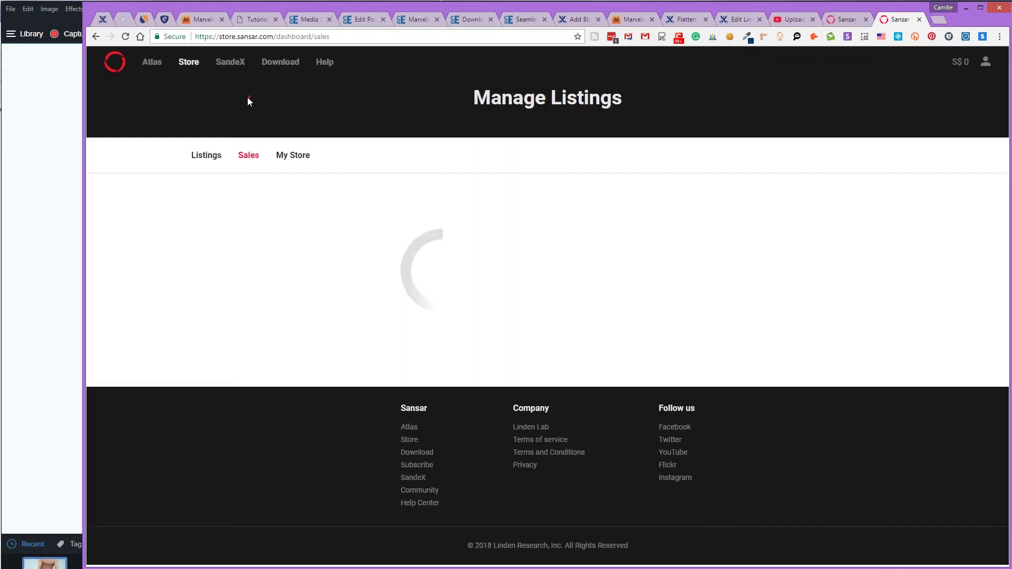
{"action": "scroll", "coordinate": [561, 205], "scroll_direction": "down", "scroll_amount": 2}
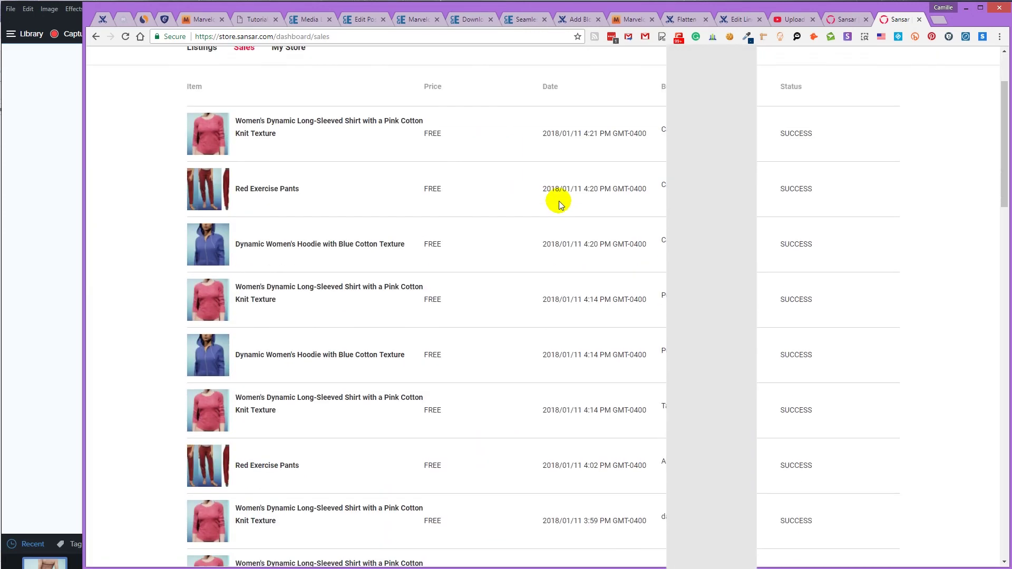
{"action": "scroll", "coordinate": [560, 204], "scroll_direction": "down", "scroll_amount": 15}
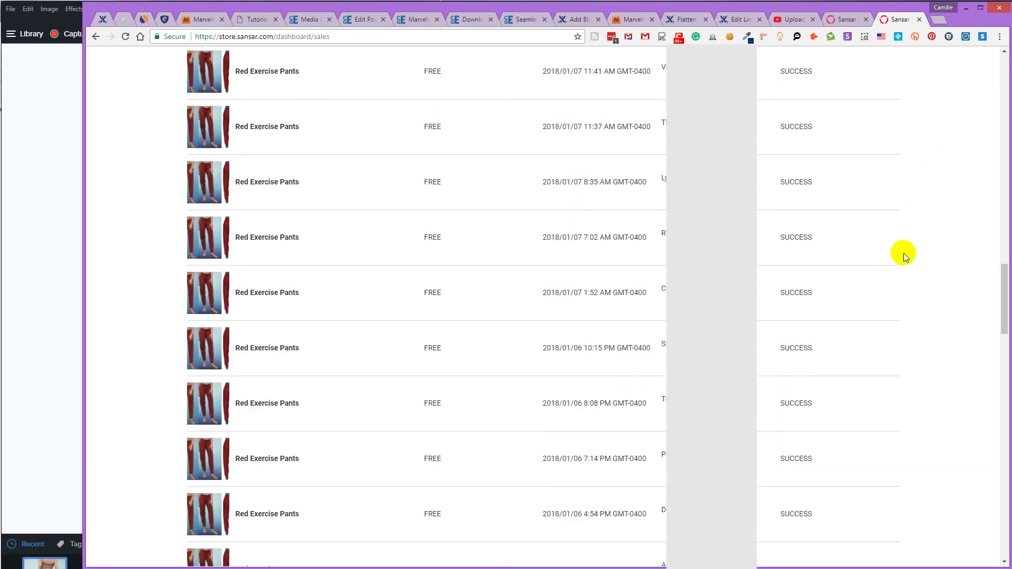
{"action": "scroll", "coordinate": [886, 216], "scroll_direction": "down", "scroll_amount": 3}
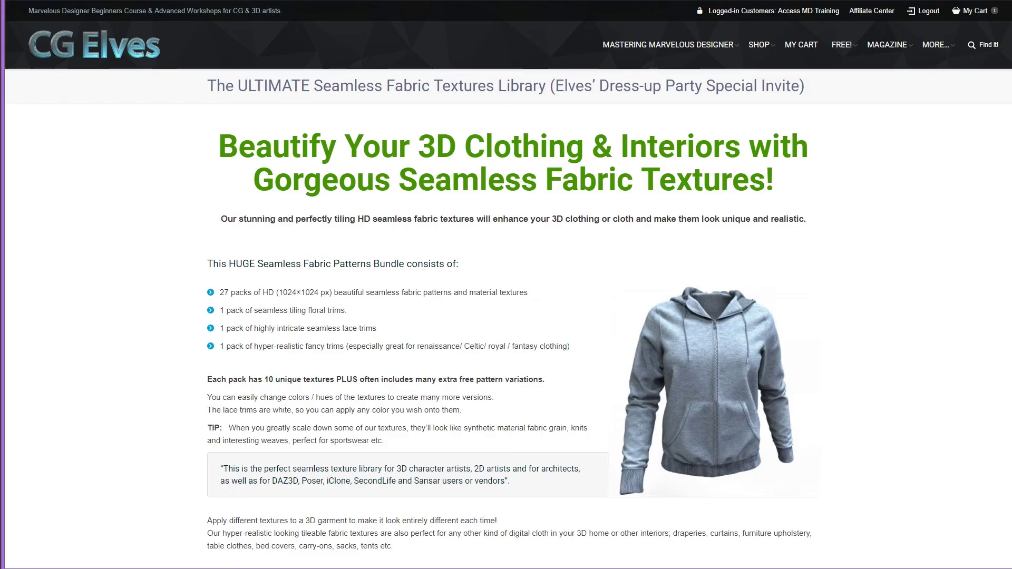
{"action": "scroll", "coordinate": [506, 285], "scroll_direction": "down", "scroll_amount": 9}
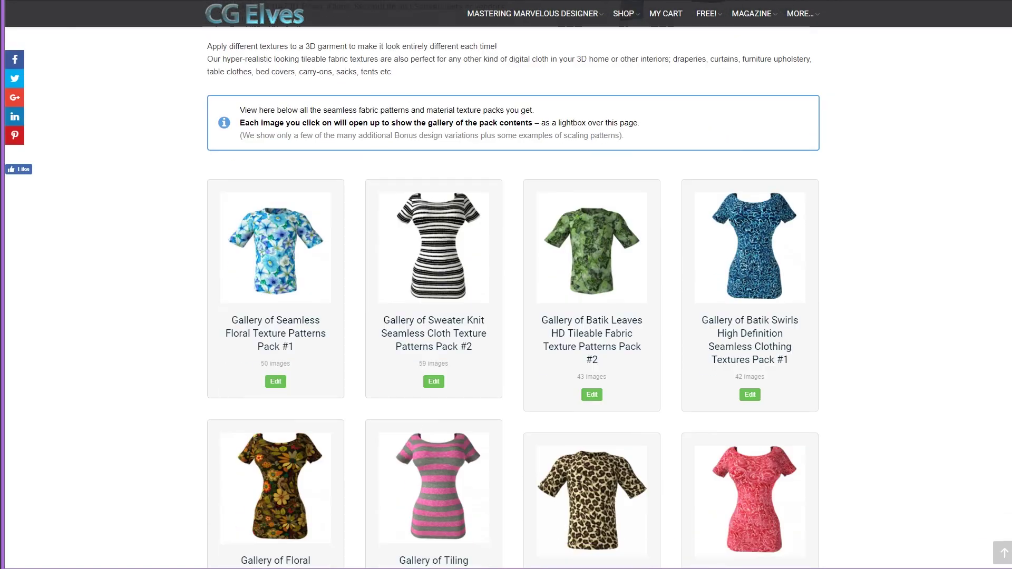
{"action": "scroll", "coordinate": [1007, 105], "scroll_direction": "down", "scroll_amount": 15}
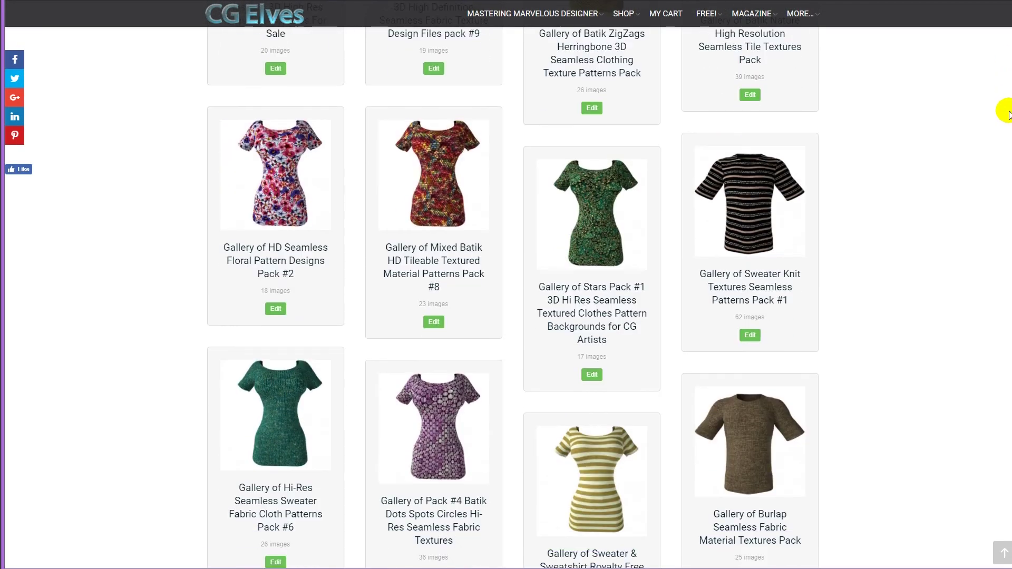
{"action": "scroll", "coordinate": [1009, 114], "scroll_direction": "down", "scroll_amount": 15}
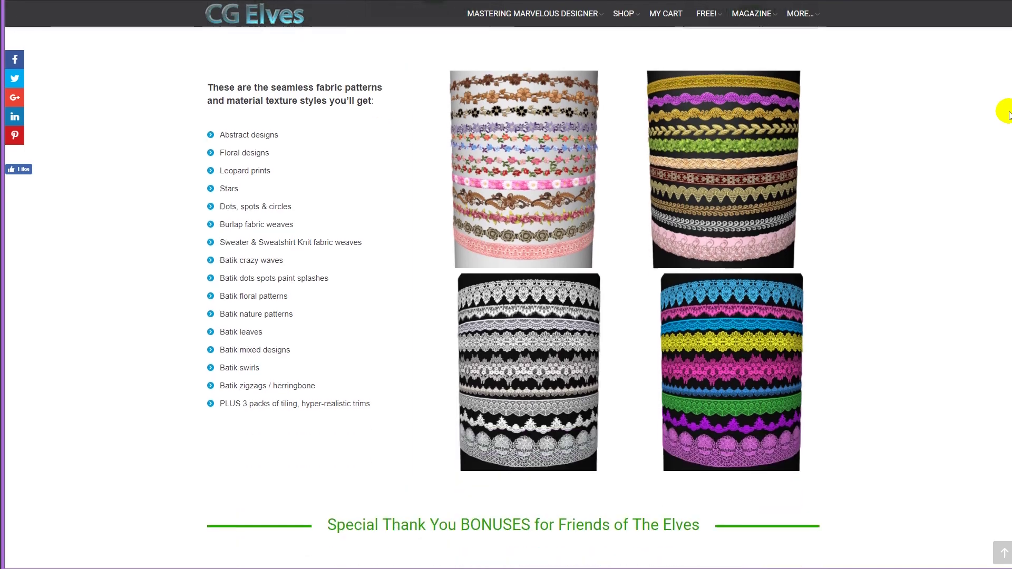
{"action": "scroll", "coordinate": [1009, 114], "scroll_direction": "down", "scroll_amount": 12}
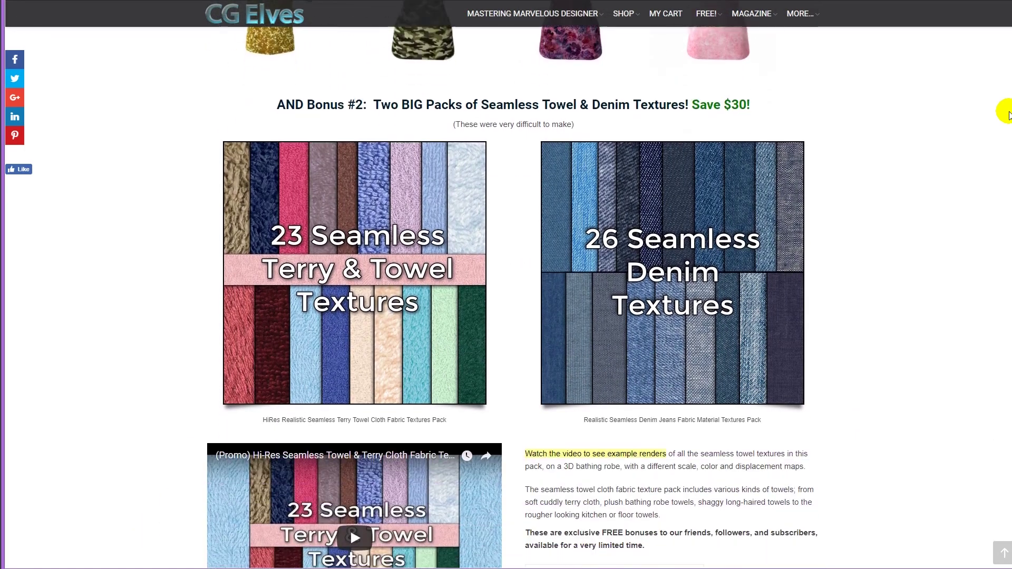